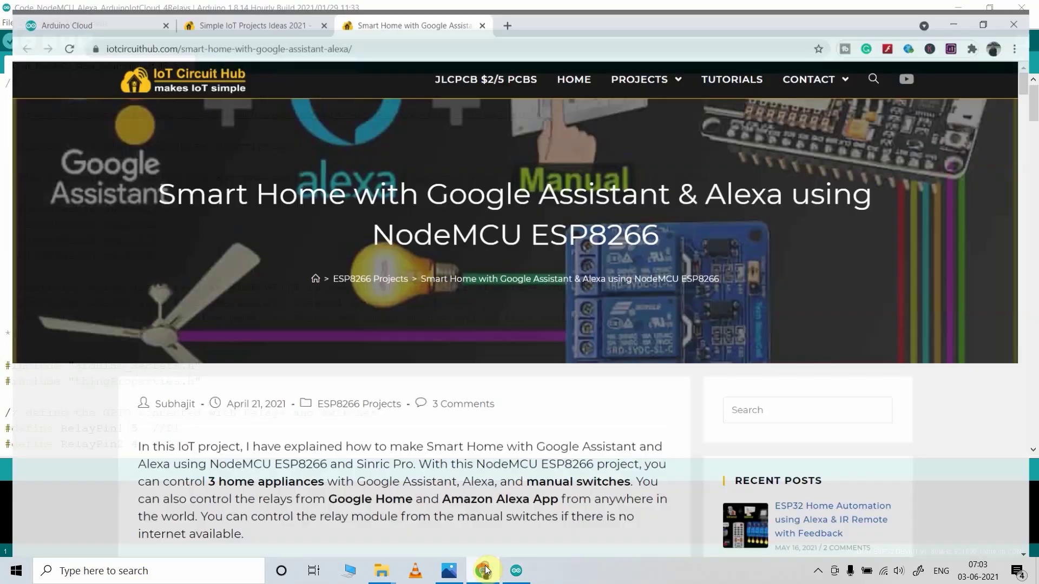
- Scroll the IoT Circuit Hub article down to its Required Components section
drag(1033, 81, 1034, 246)
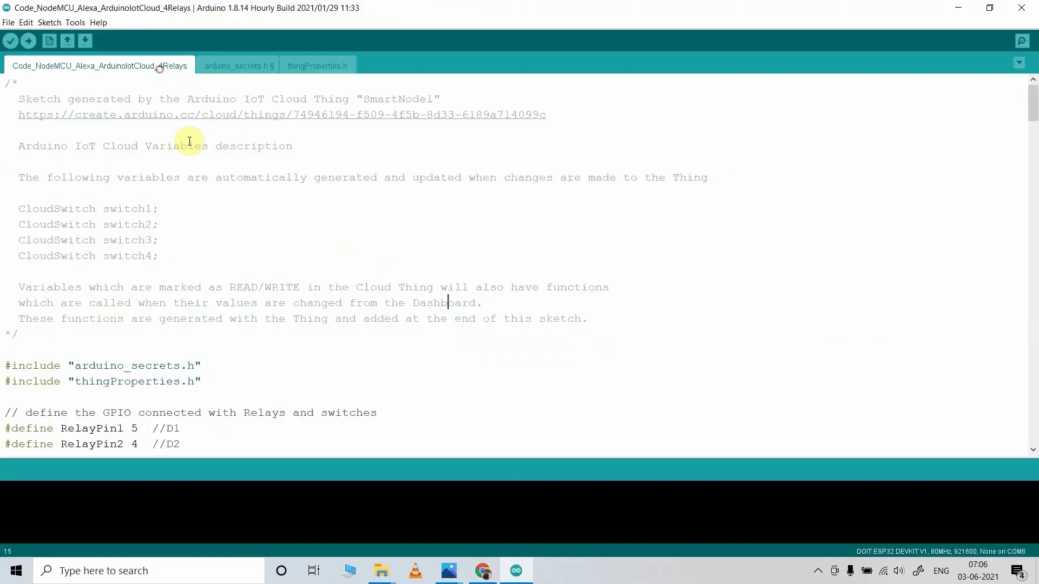
- Review the secret credential lines in arduino_secrets.h and the thing ID, login and SSID lines in thingProperties.h
click(240, 57)
drag(266, 130, 2, 99)
click(342, 67)
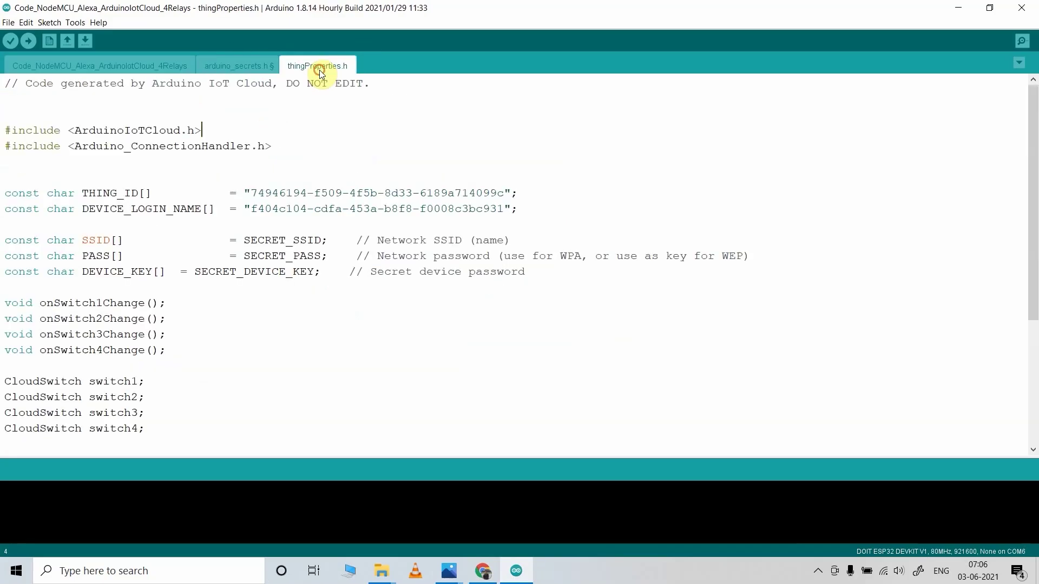
drag(384, 240, 2, 162)
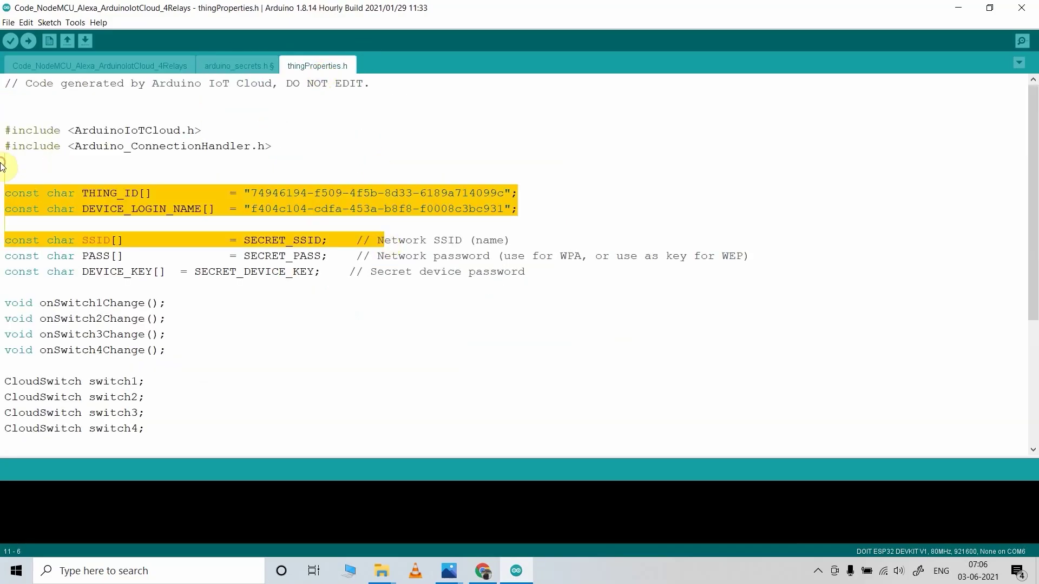
click(93, 60)
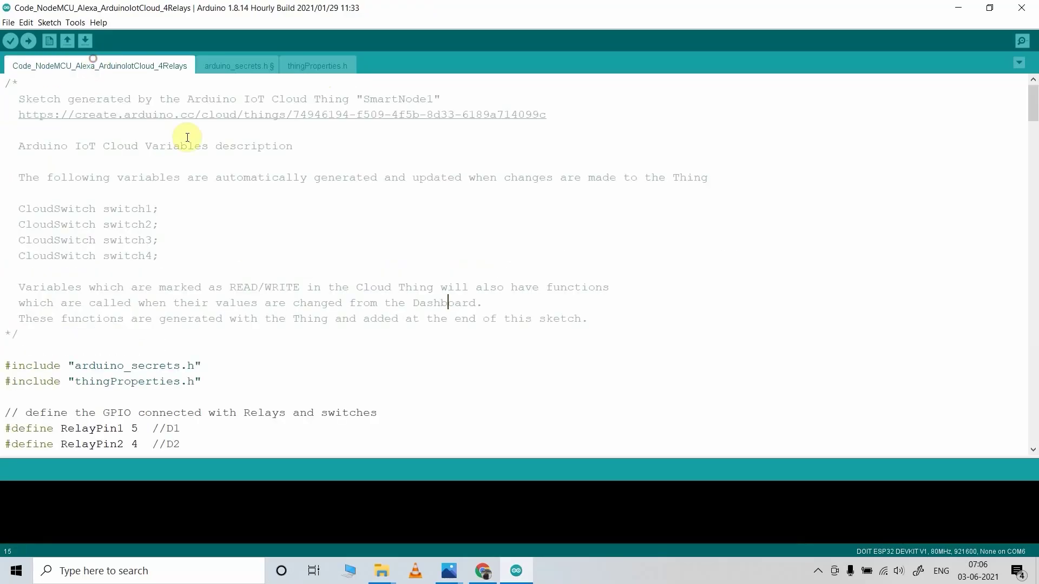
click(483, 572)
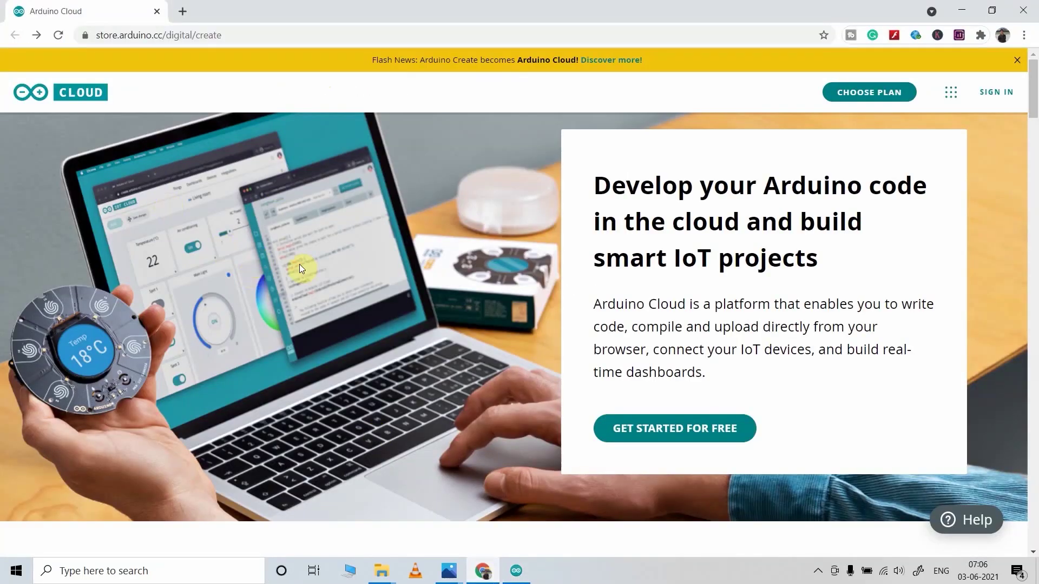
- Begin creating a free Arduino account and enter the birth date
click(654, 442)
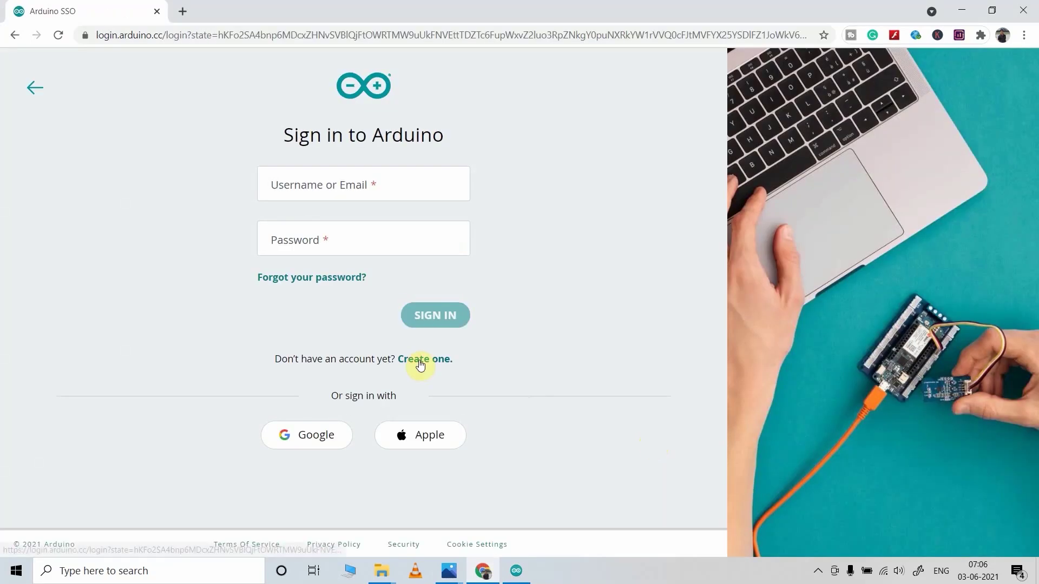
click(421, 361)
click(310, 224)
text(2203)
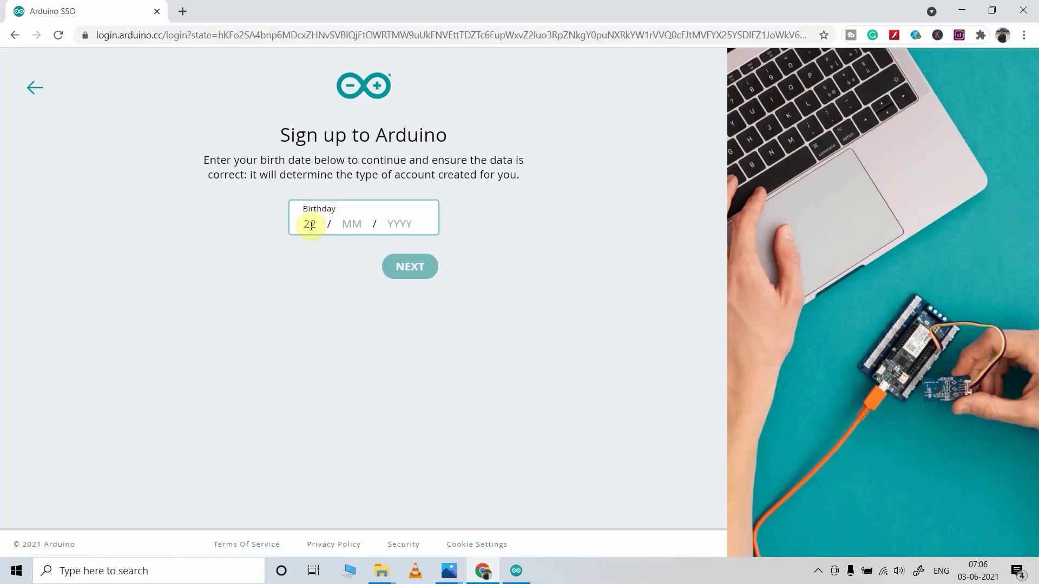
text(199)
text(8)
click(410, 266)
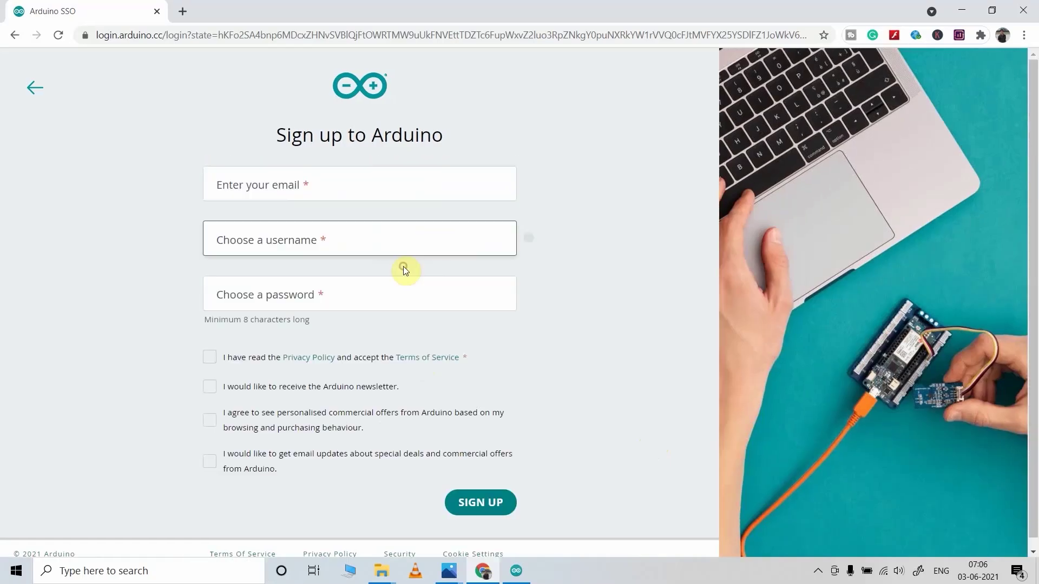
click(259, 190)
- Fill in the account's email address, username and password
click(271, 215)
text(al)
click(306, 238)
text(smart)
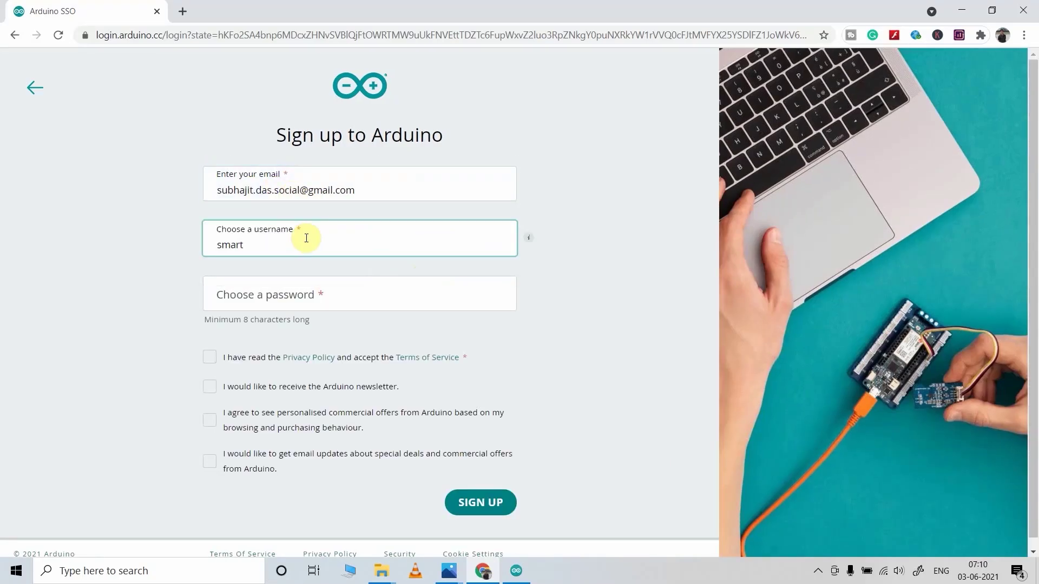
text(node)
click(289, 301)
text(•••••••••••)
- Accept the terms, opt in to newsletter, offers and all email updates, and sign up
click(209, 357)
click(210, 386)
click(210, 420)
click(209, 461)
click(228, 504)
click(460, 546)
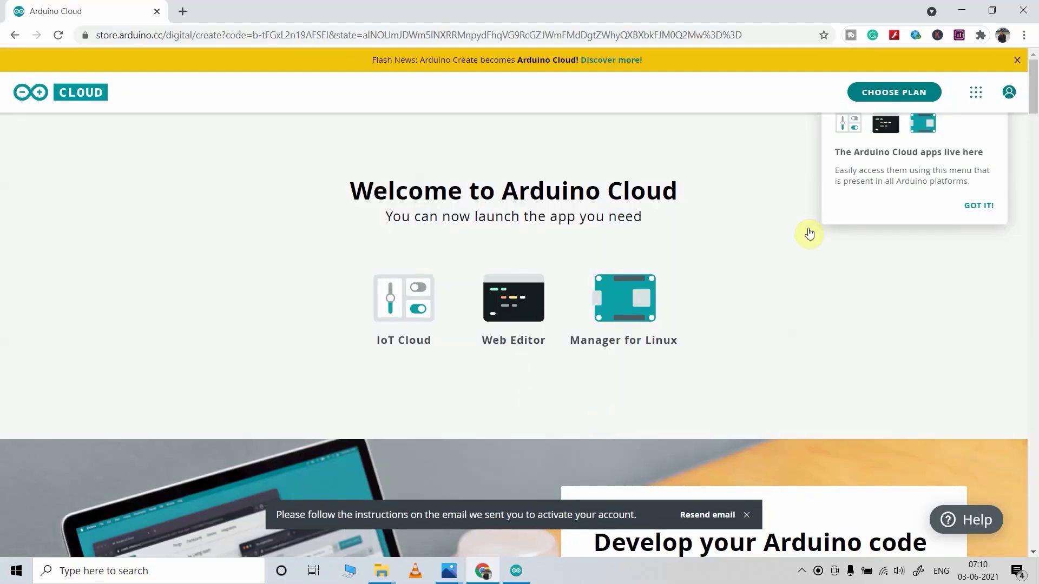
- Look through the Arduino Cloud pricing plans, then launch the IoT Cloud app
drag(1034, 107, 1035, 382)
scroll(1035, 382, up, 3)
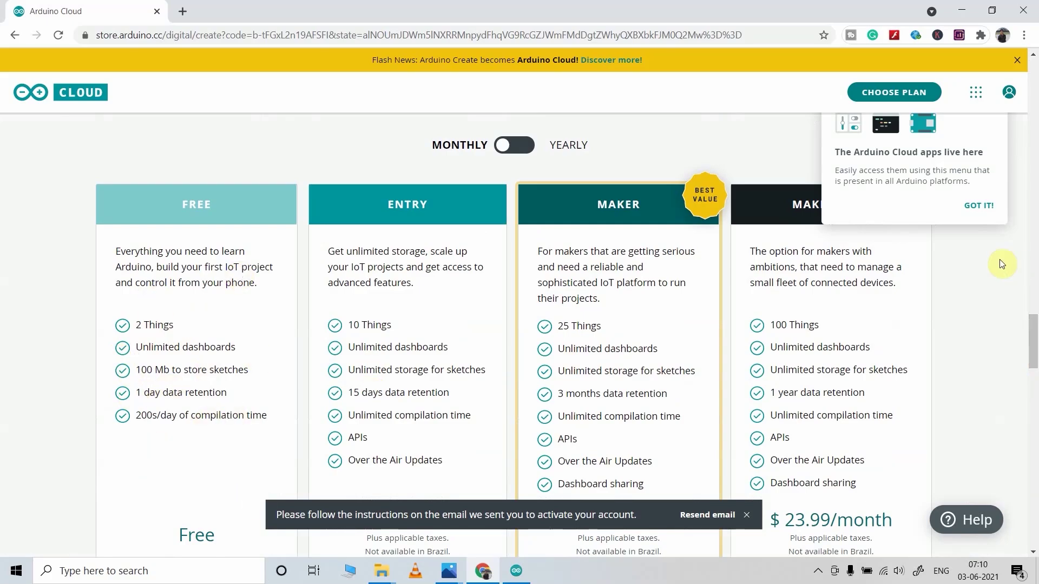
drag(1034, 351, 1035, 106)
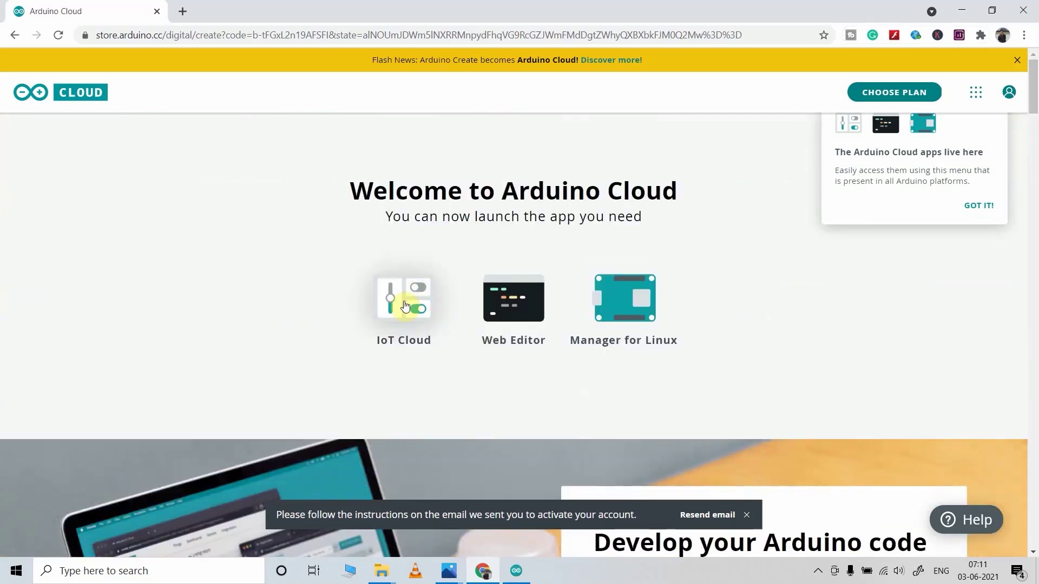
click(405, 306)
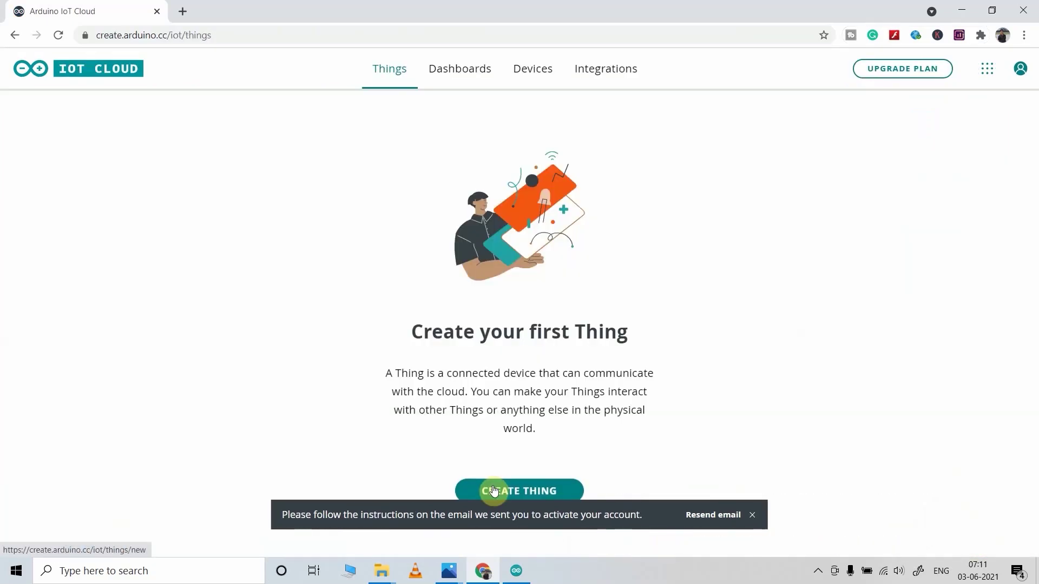
- Create a new Thing and confirm the account email from the Gmail verification message
click(493, 489)
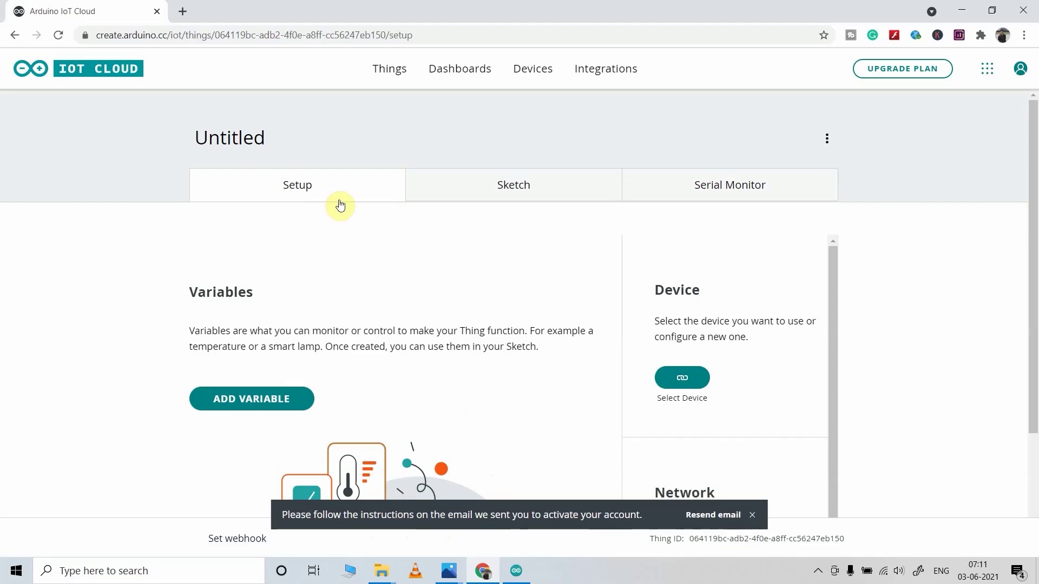
click(182, 10)
click(901, 77)
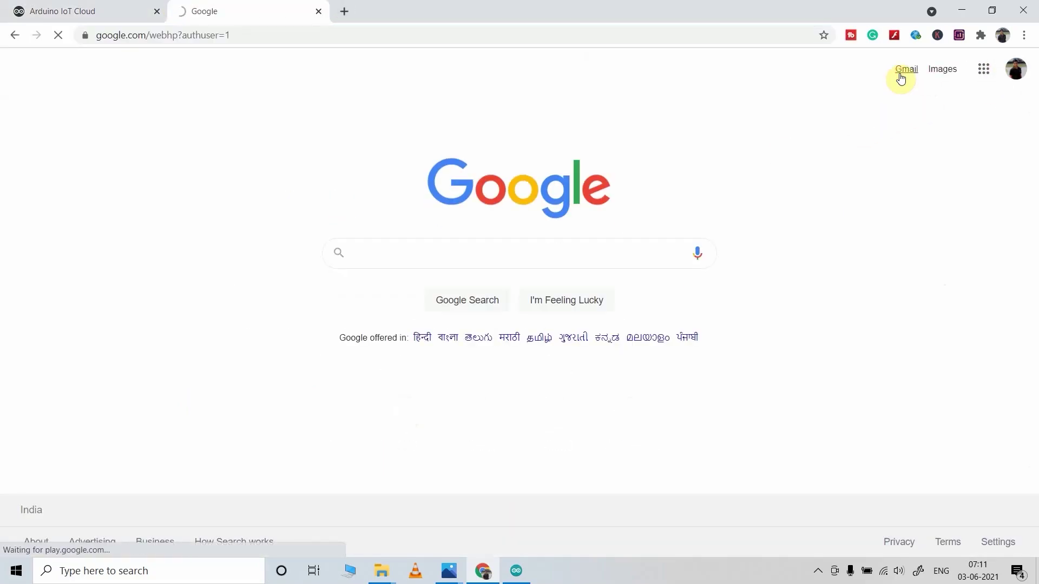
click(411, 247)
drag(995, 194, 1014, 304)
click(605, 301)
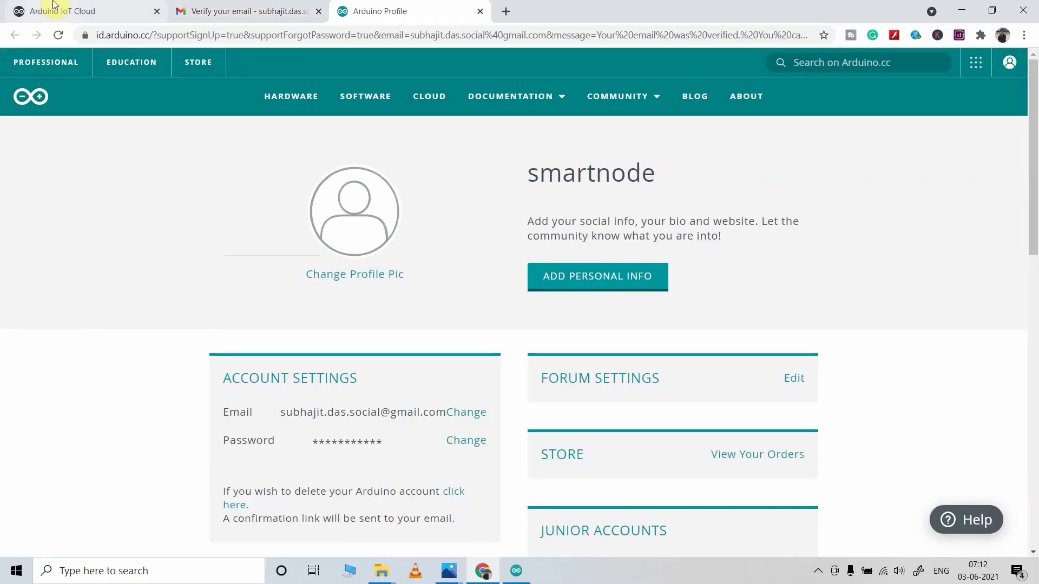
click(54, 6)
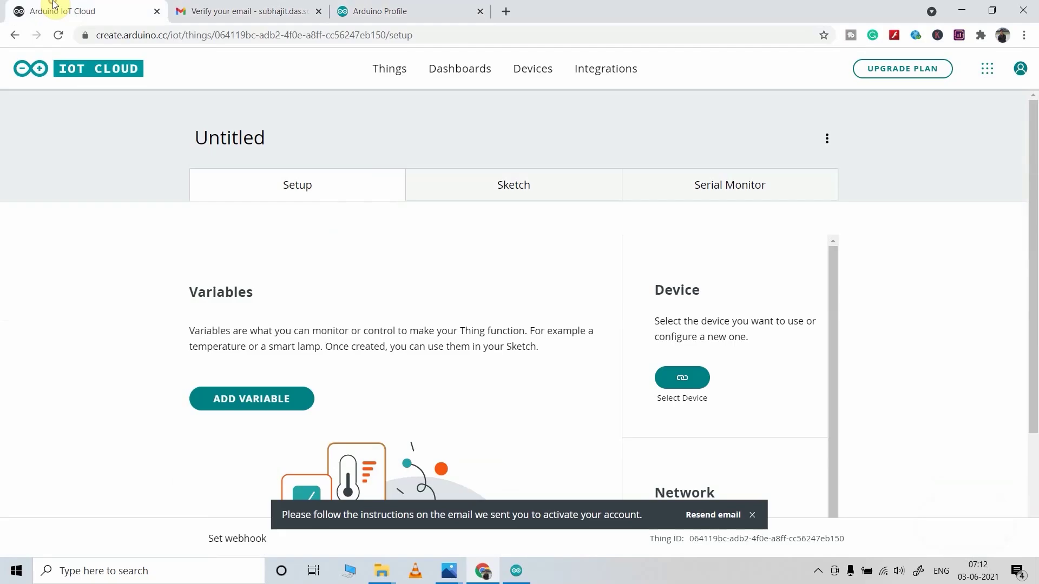
click(58, 35)
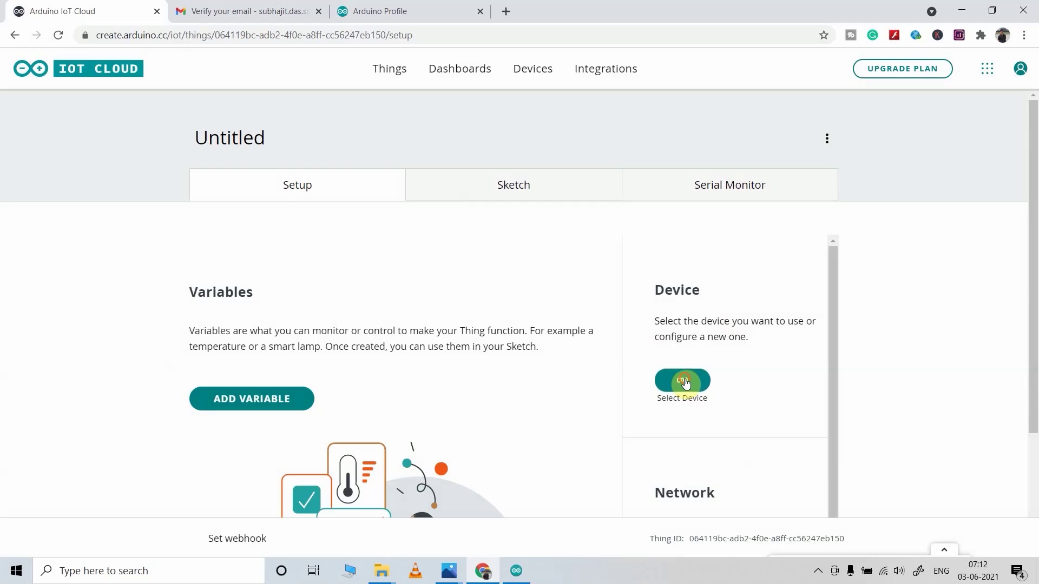
- Attach a third-party ESP8266 device, choosing the NodeMCU 1.0 (ESP-12E Module) board
click(683, 380)
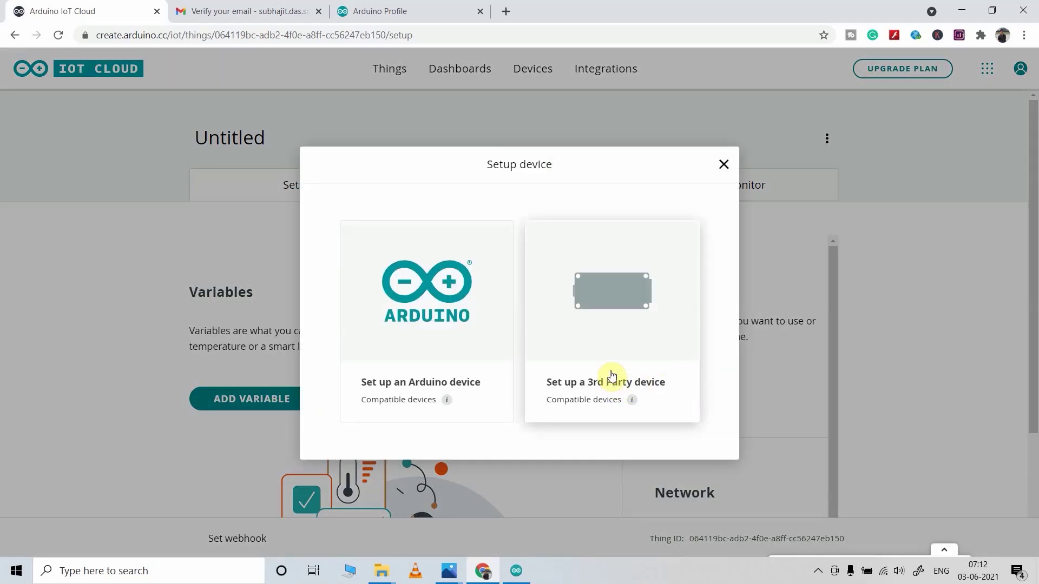
click(616, 308)
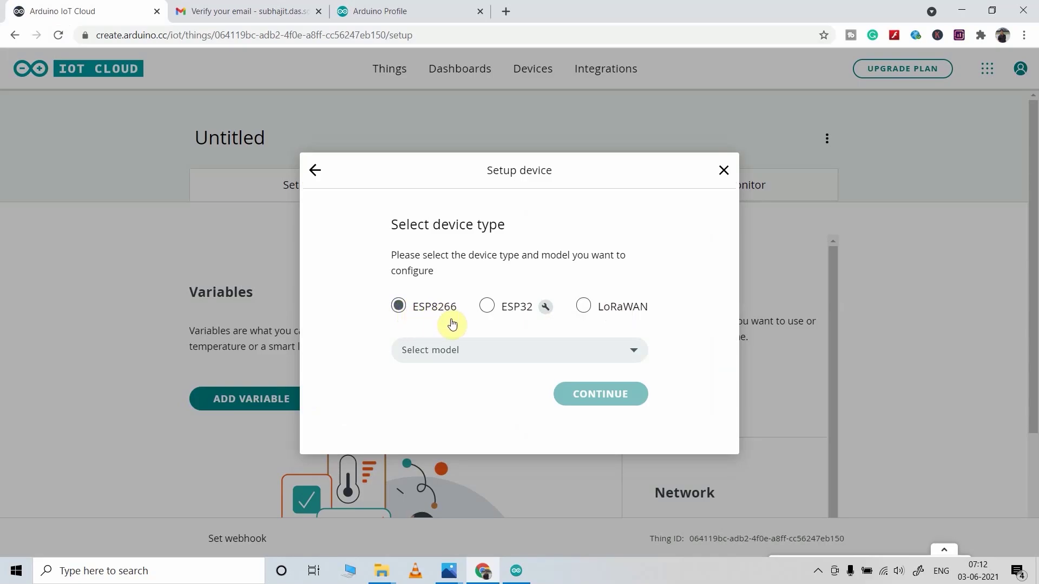
click(488, 351)
drag(645, 408, 644, 448)
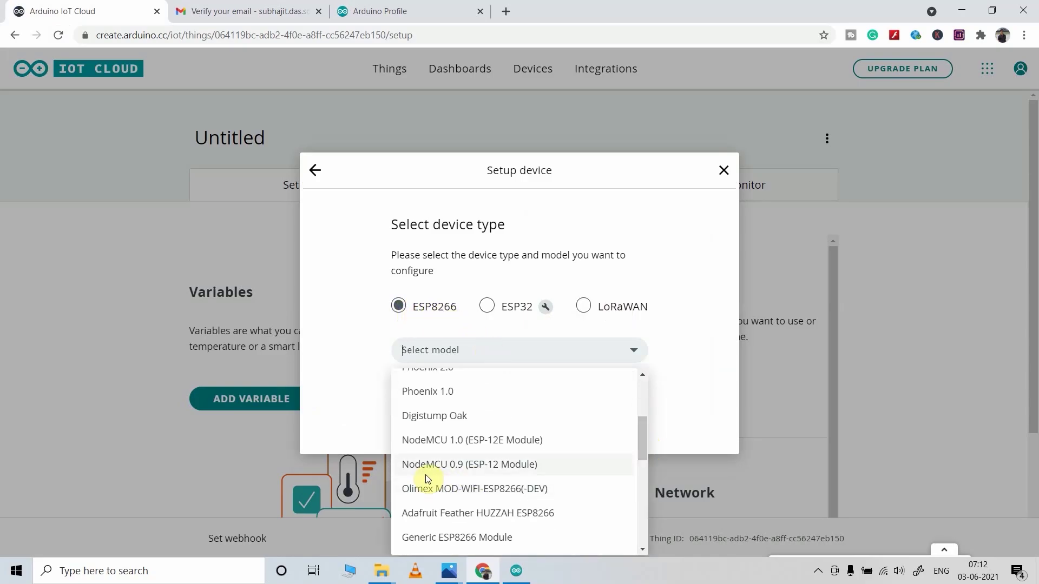
click(454, 442)
click(584, 399)
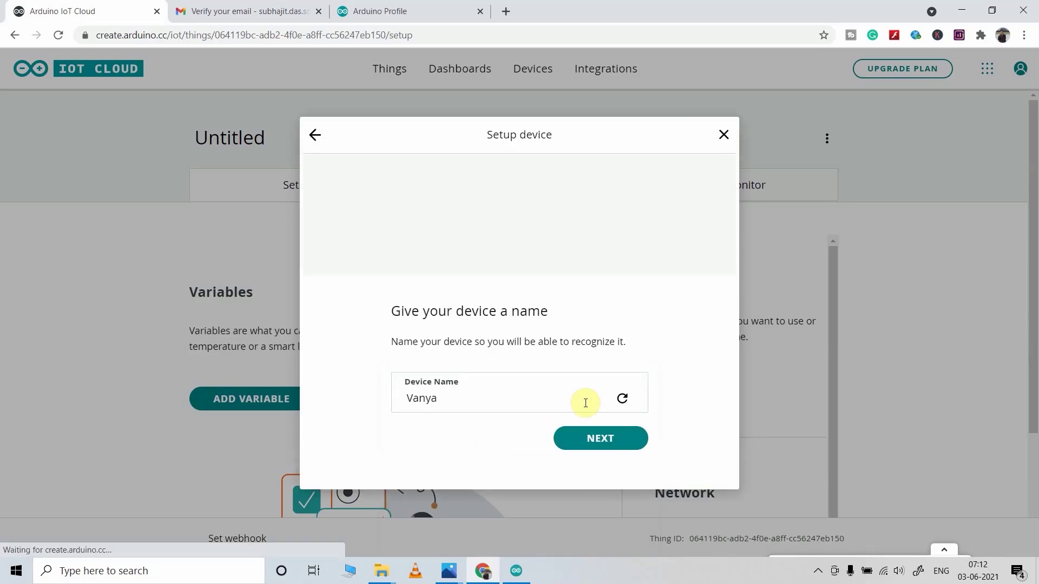
- Name the device NodeMCU_Automation
double_click(414, 399)
text(NodeMCU_)
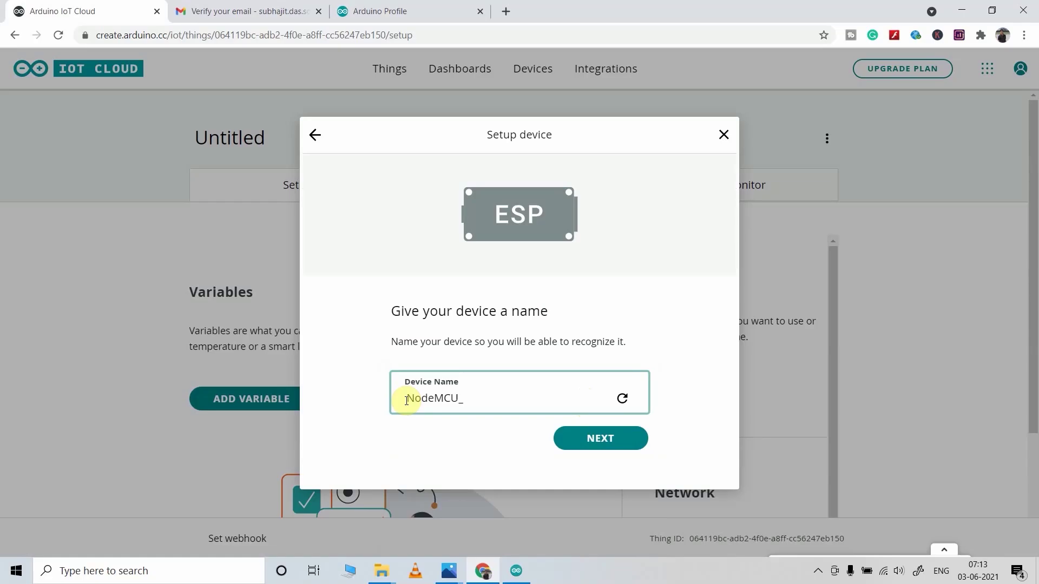
text(Automation)
double_click(520, 398)
click(578, 441)
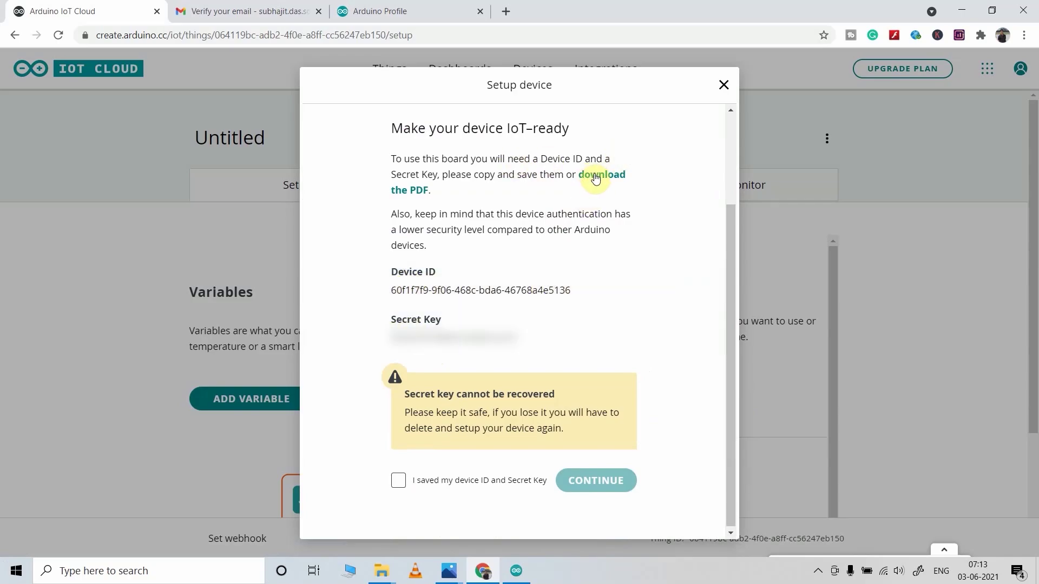
- Save the device ID and secret key PDF to Downloads and finish the device setup
click(596, 177)
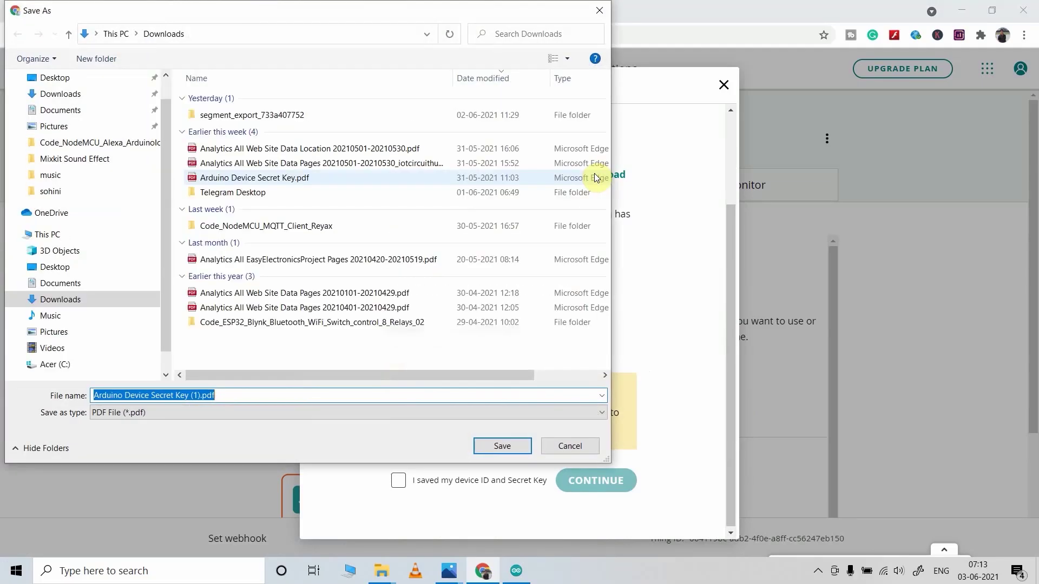
click(501, 445)
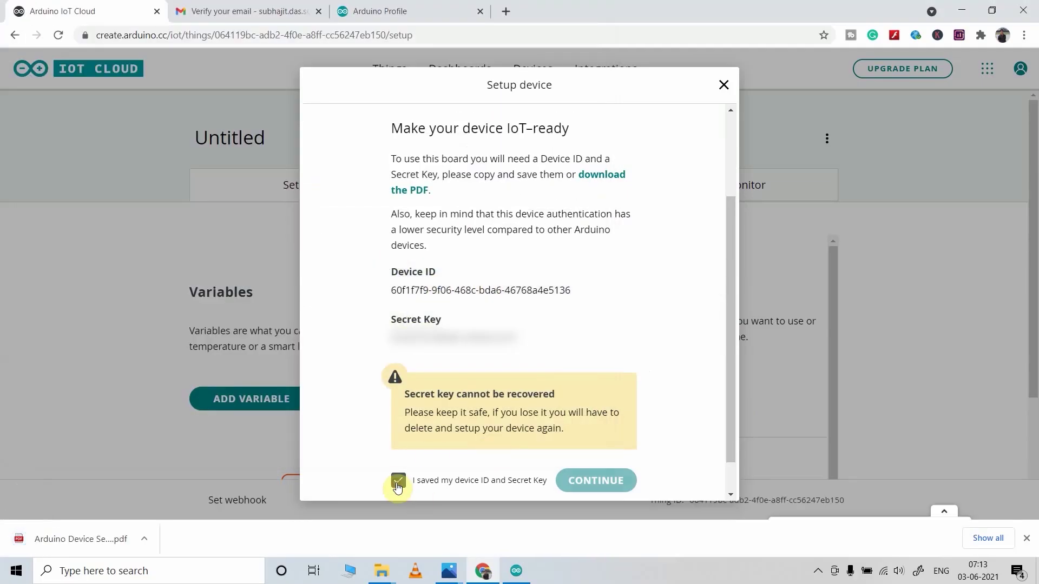
click(579, 481)
click(620, 414)
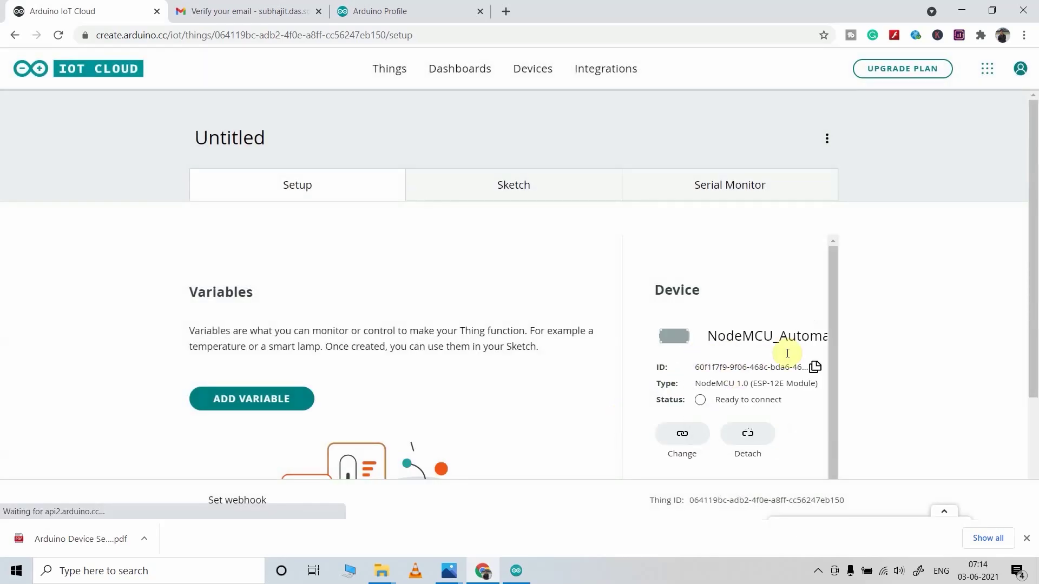
- Add a Read & Write variable switch1 of the Alexa-compatible Switch type
scroll(302, 304, down, 3)
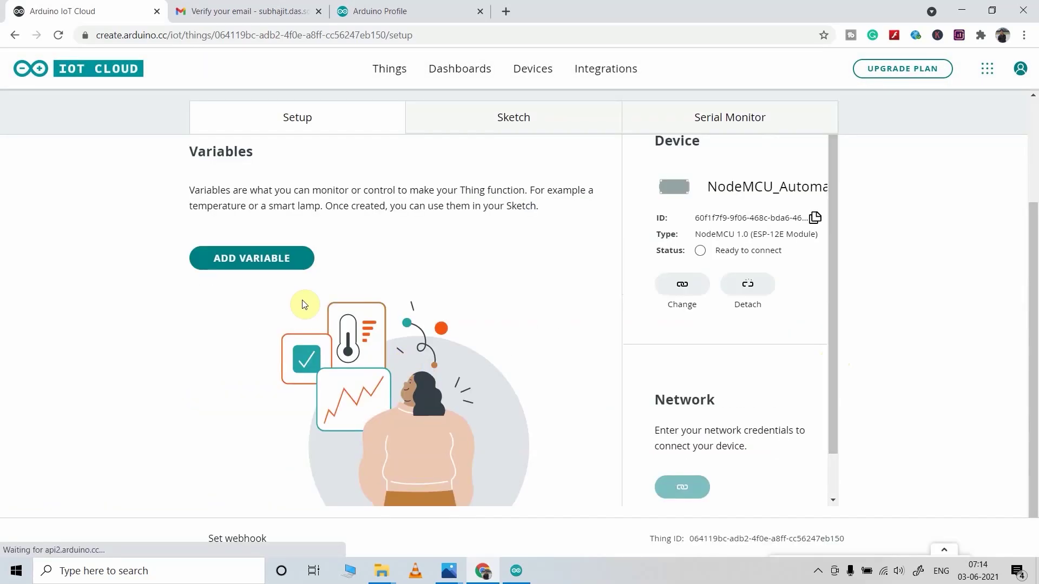
click(243, 267)
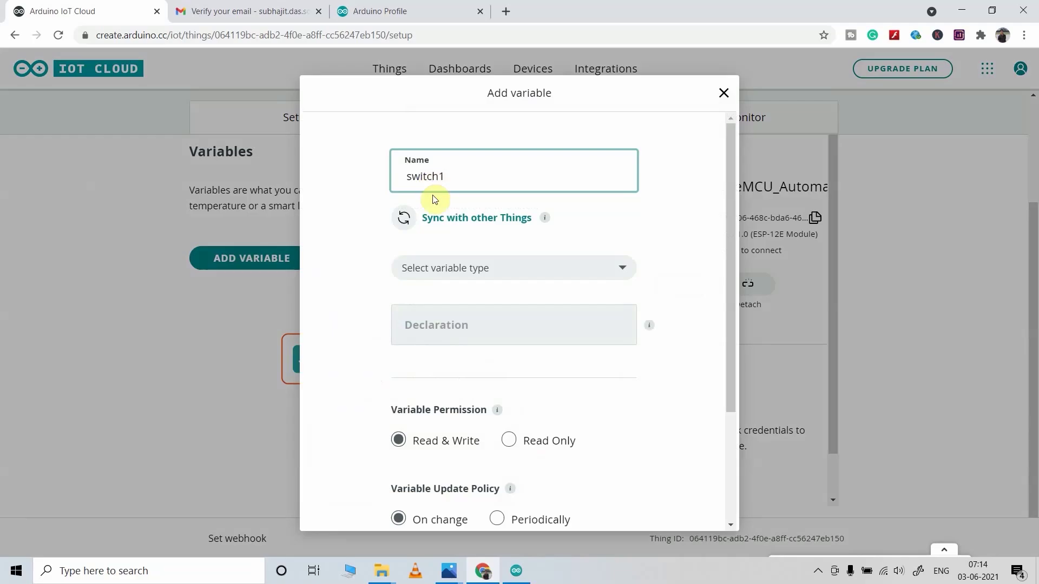
click(506, 266)
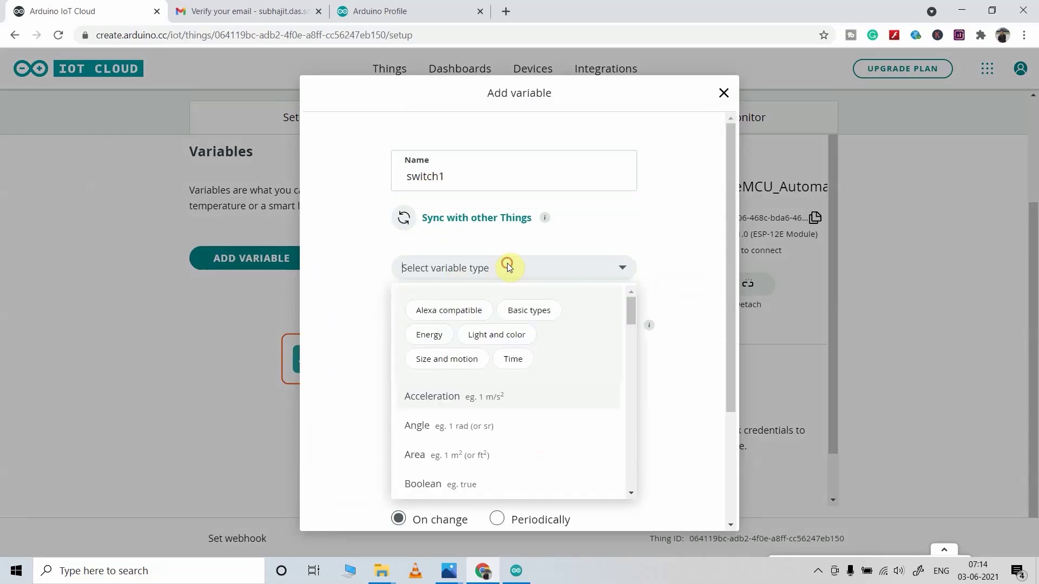
click(455, 311)
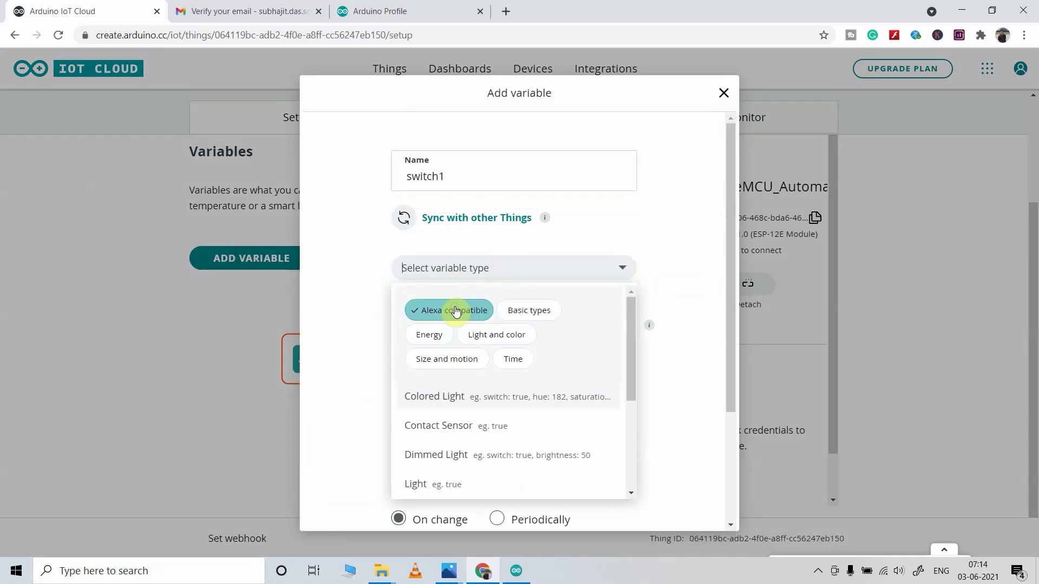
drag(631, 339, 636, 405)
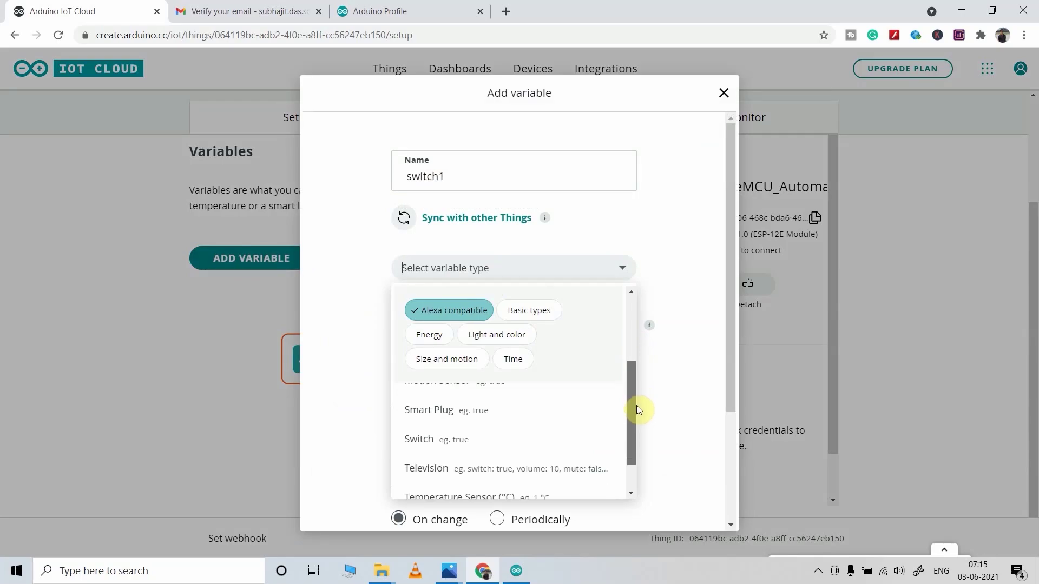
click(438, 441)
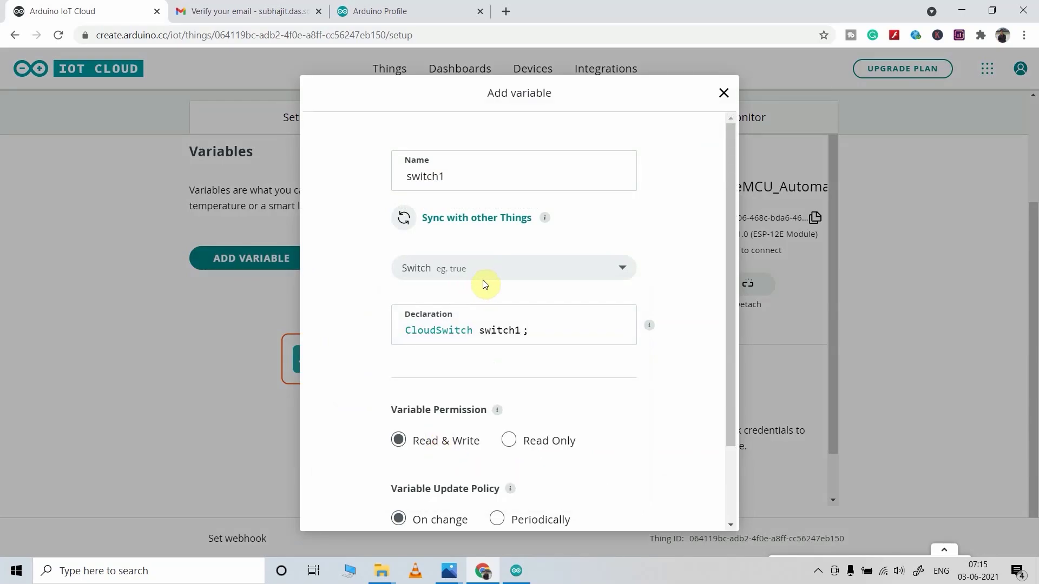
drag(730, 284, 731, 357)
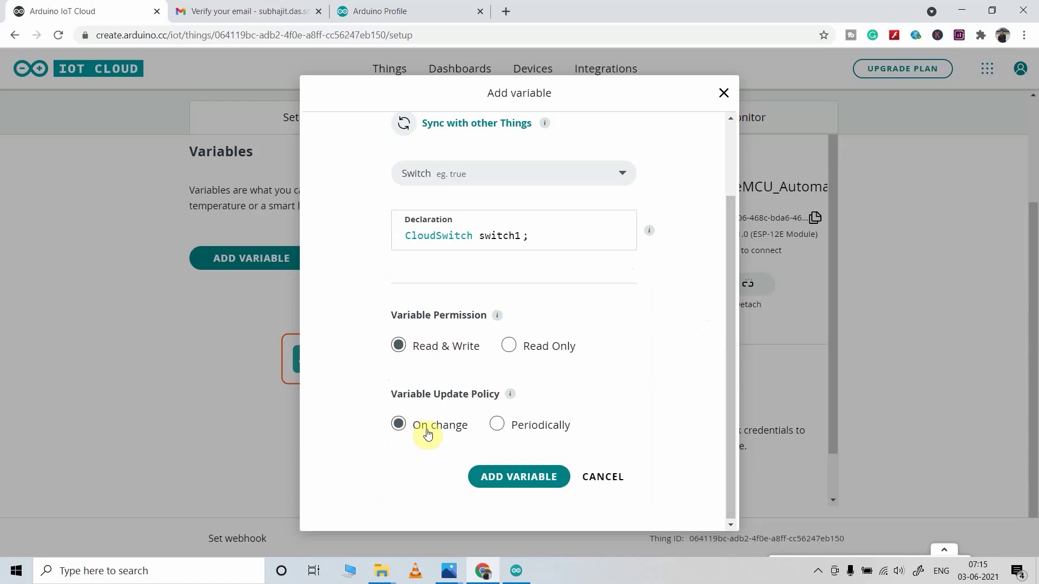
click(503, 477)
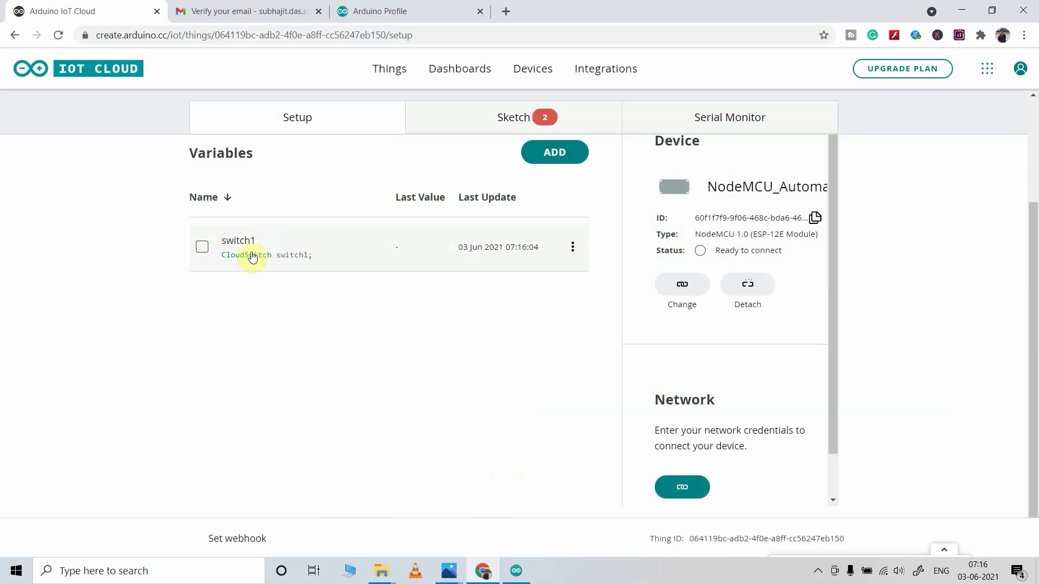
- Add the switch2 and switch3 variables, both of type Switch
click(554, 152)
text(switch2)
click(514, 267)
click(419, 392)
click(519, 475)
click(554, 152)
text(switch3)
click(514, 267)
click(464, 400)
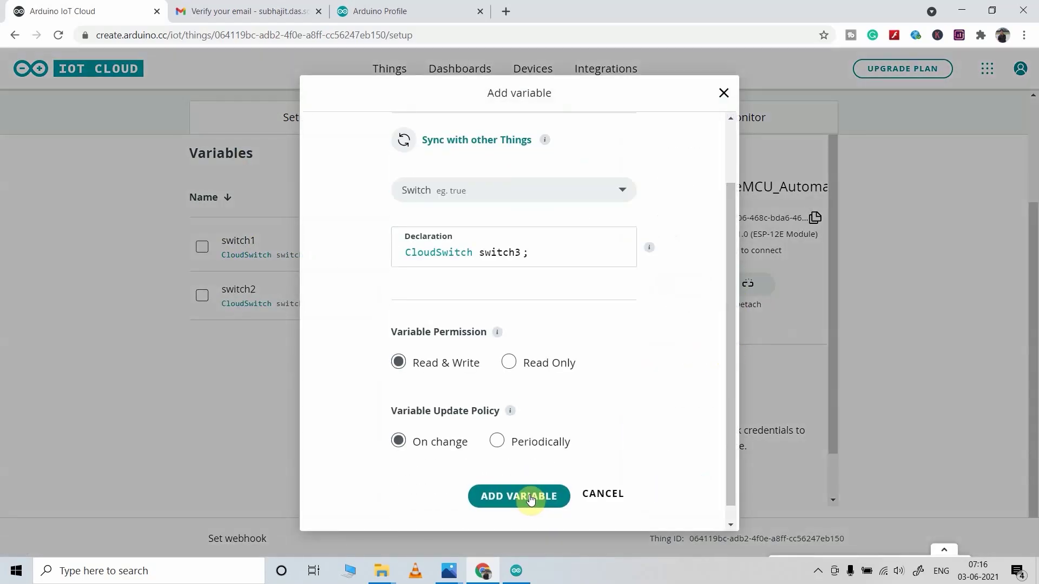
click(530, 494)
- Add the fourth Switch variable, switch4
click(549, 158)
text(switch4)
click(463, 267)
click(449, 310)
click(420, 393)
key(Return)
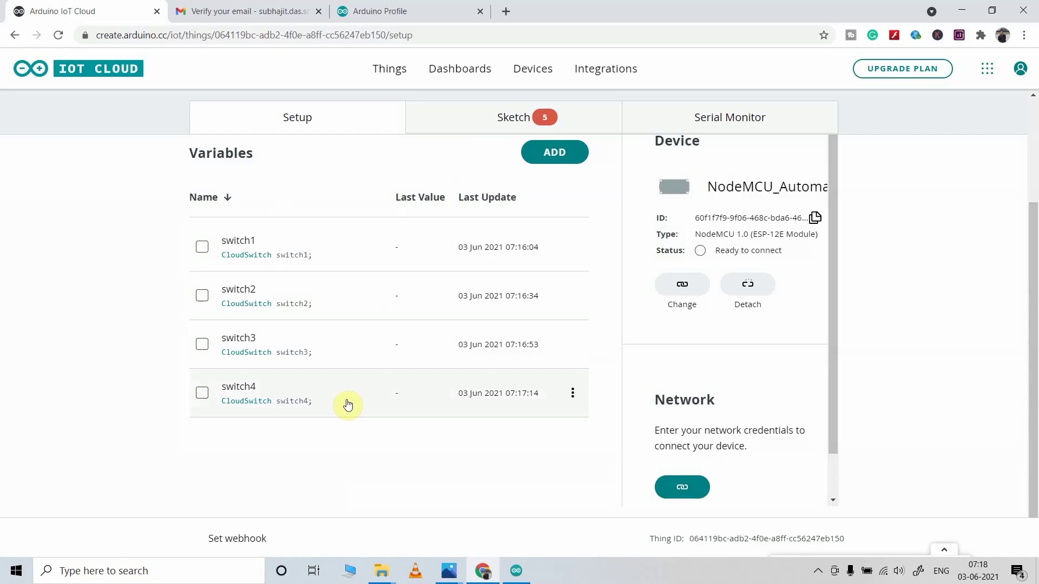
click(456, 82)
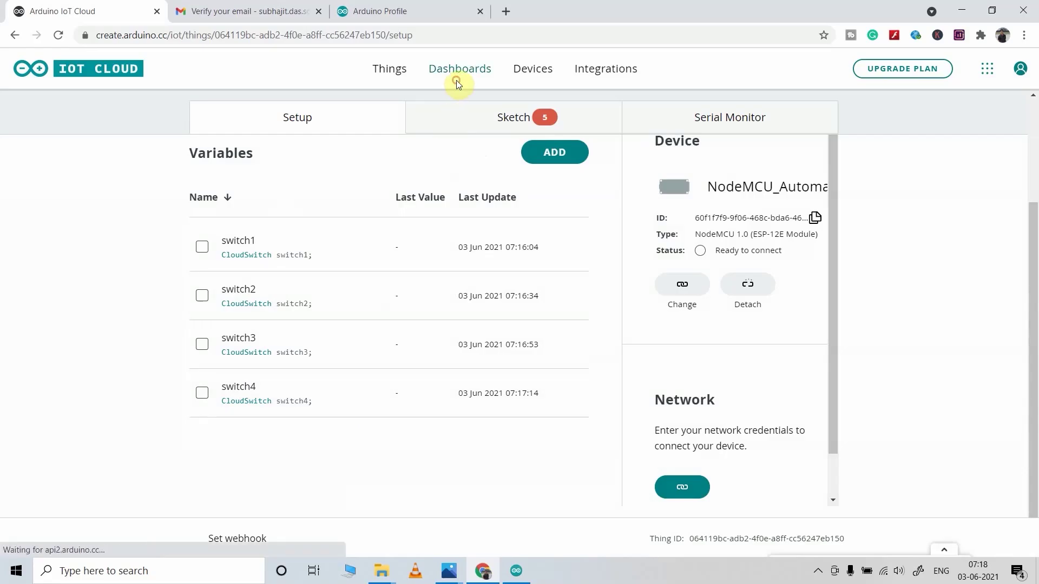
- Create a new dashboard named Smart Node 1
click(506, 472)
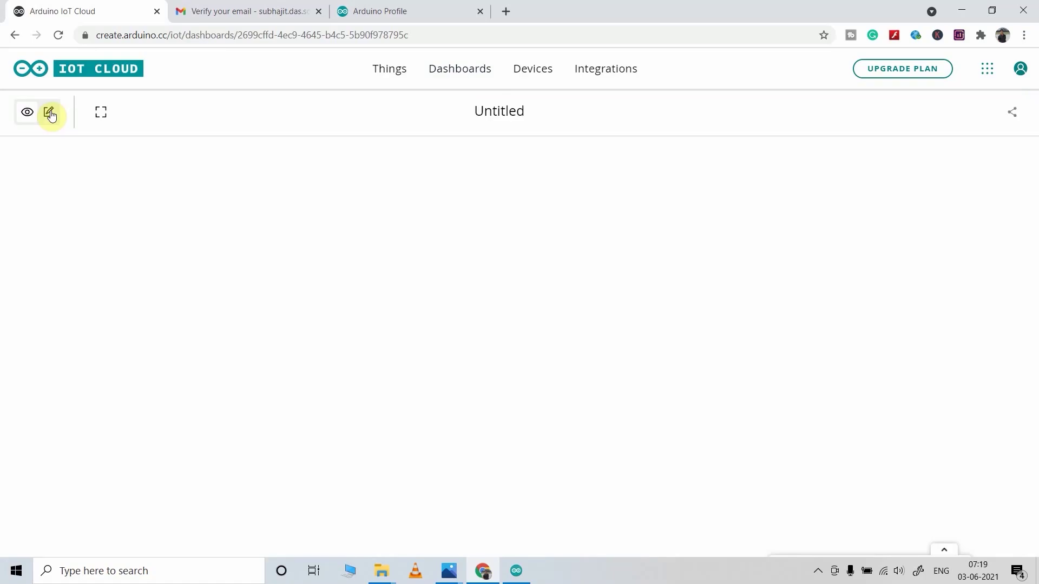
click(50, 115)
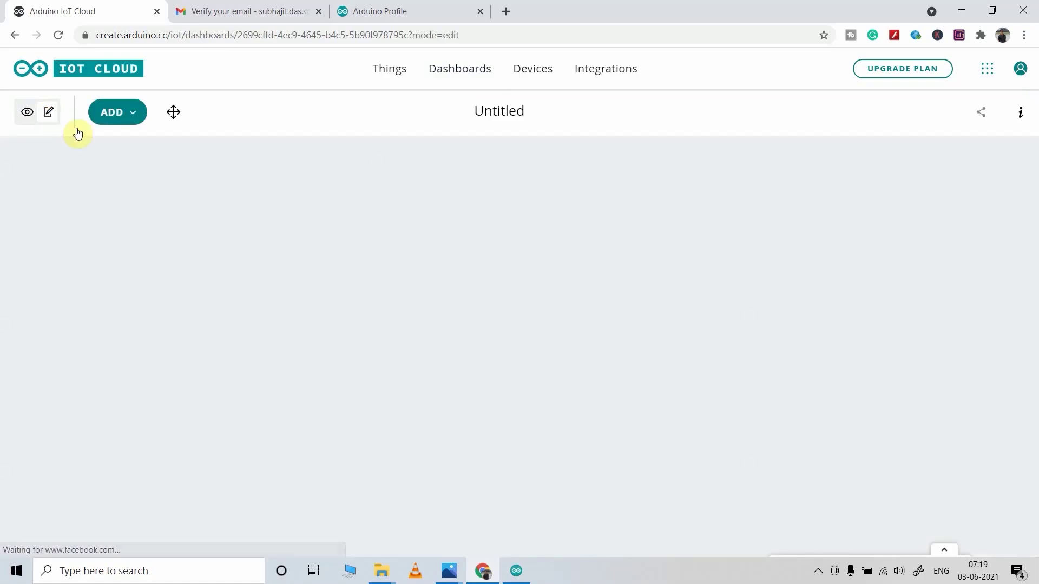
click(493, 112)
double_click(505, 112)
text(Sma)
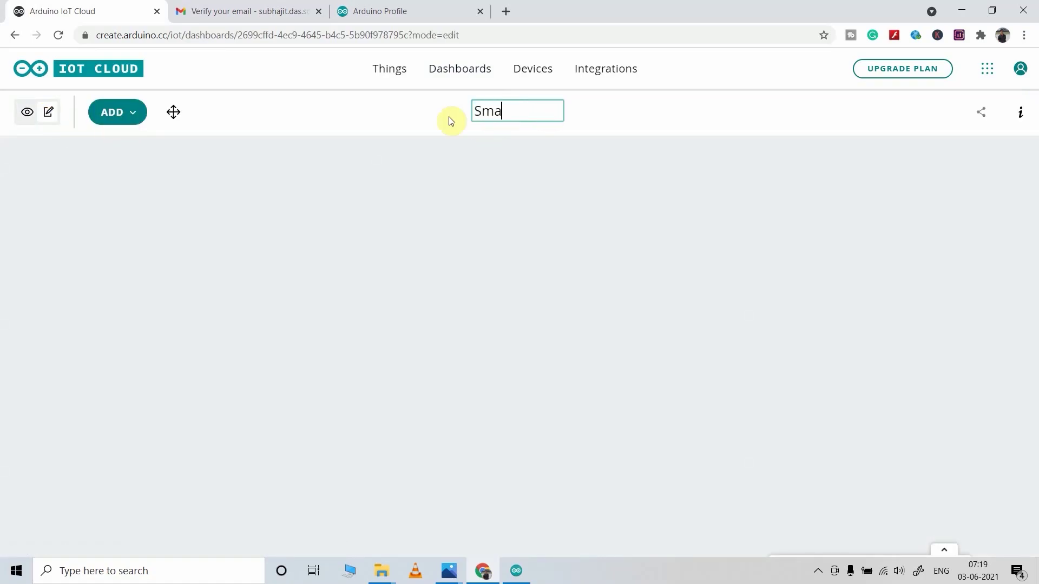
text(rt Node 1)
key(Return)
- Add a Switch widget named Switch1 linked to the switch1 variable
click(113, 120)
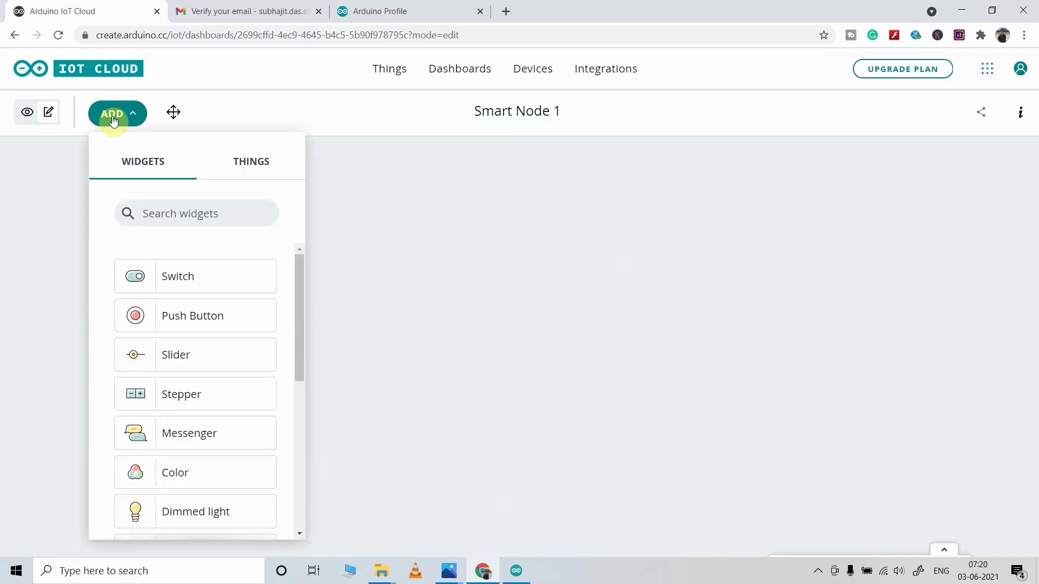
click(186, 278)
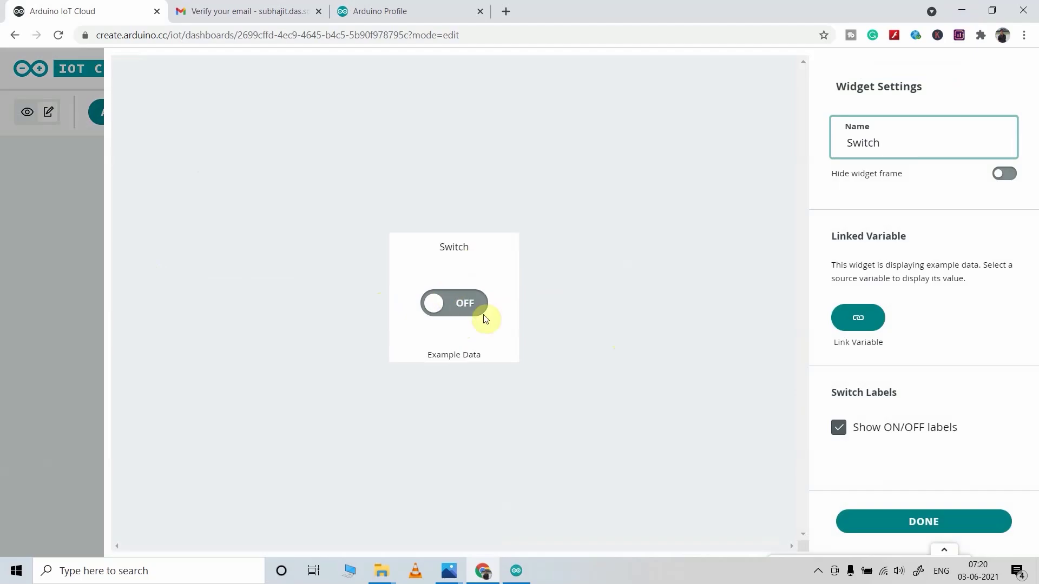
double_click(894, 145)
click(893, 145)
text(1)
click(859, 317)
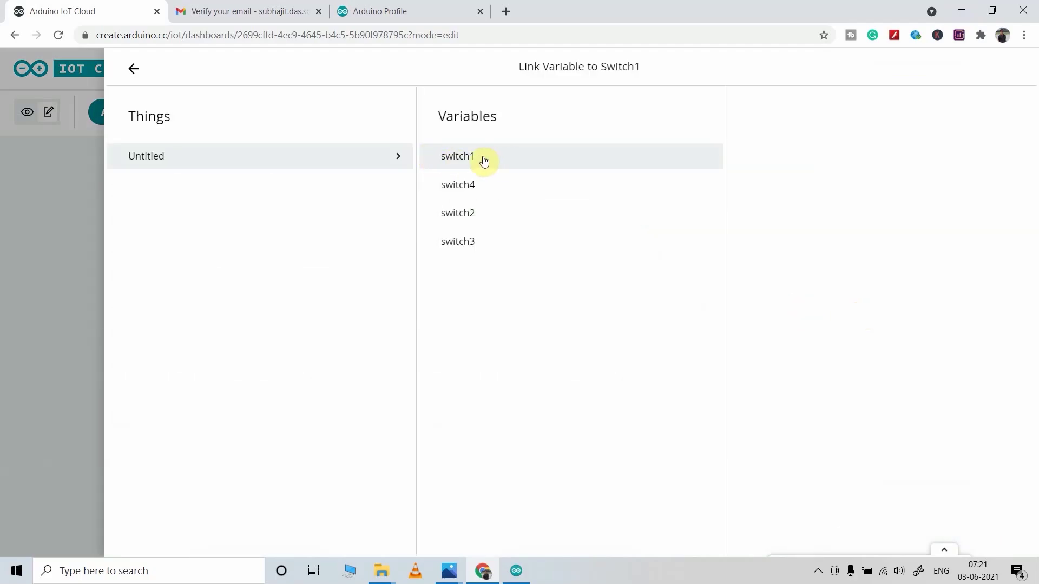
click(483, 159)
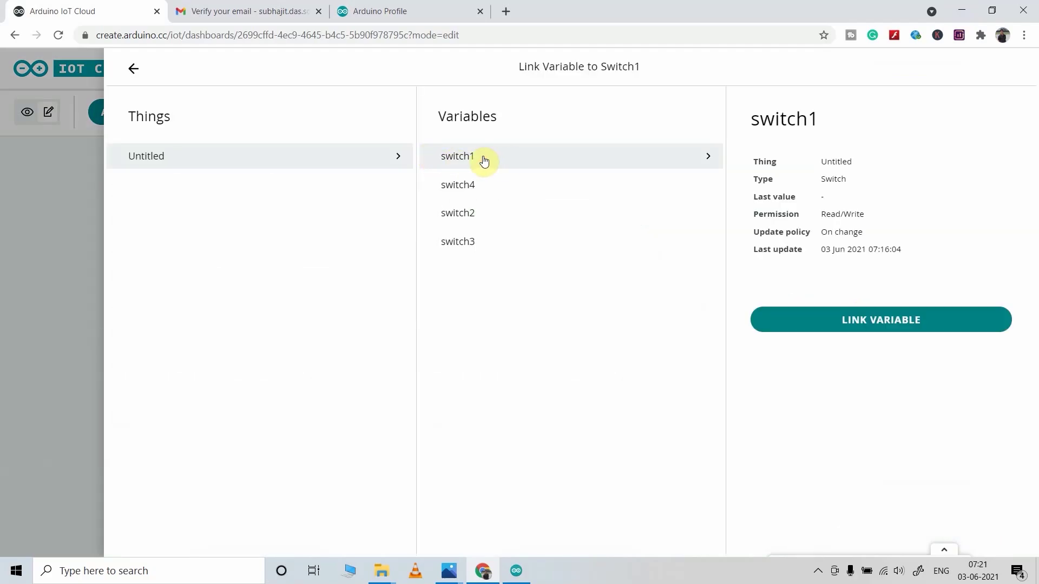
click(864, 324)
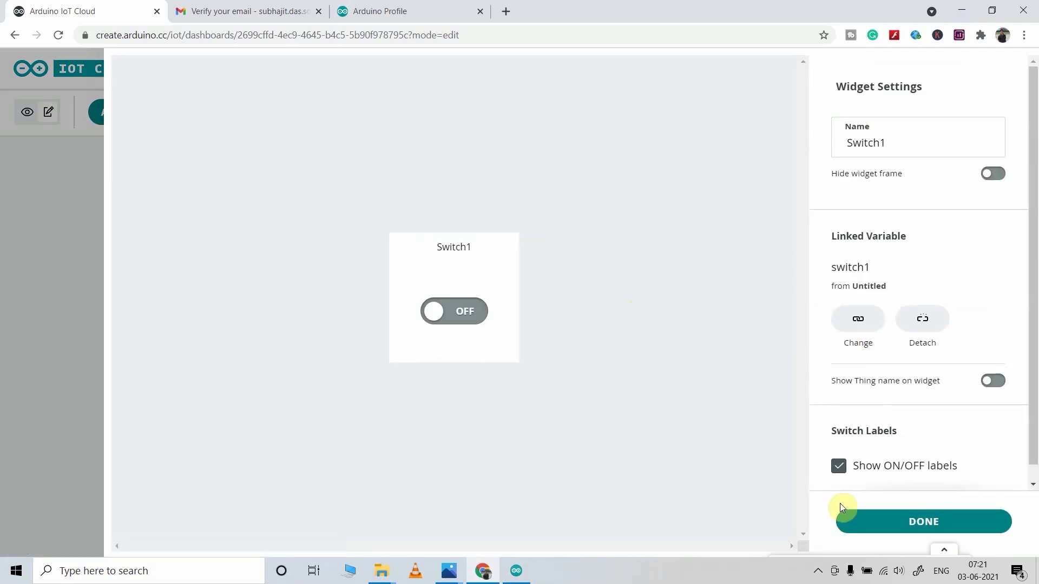
click(872, 524)
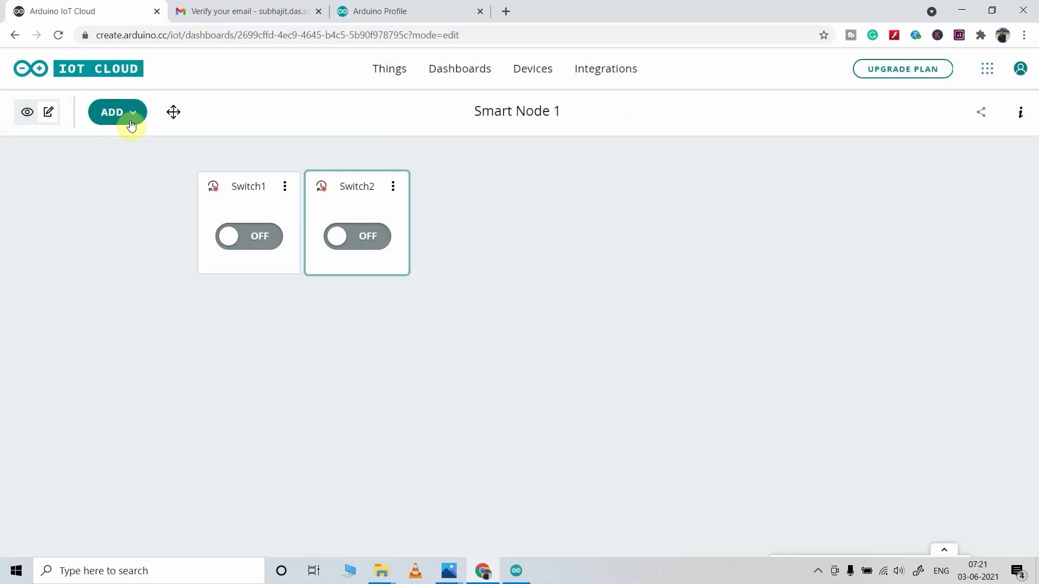
- Add a Switch3 widget linked to switch3, fixing the name's typo
click(130, 125)
double_click(897, 147)
text(Swich3)
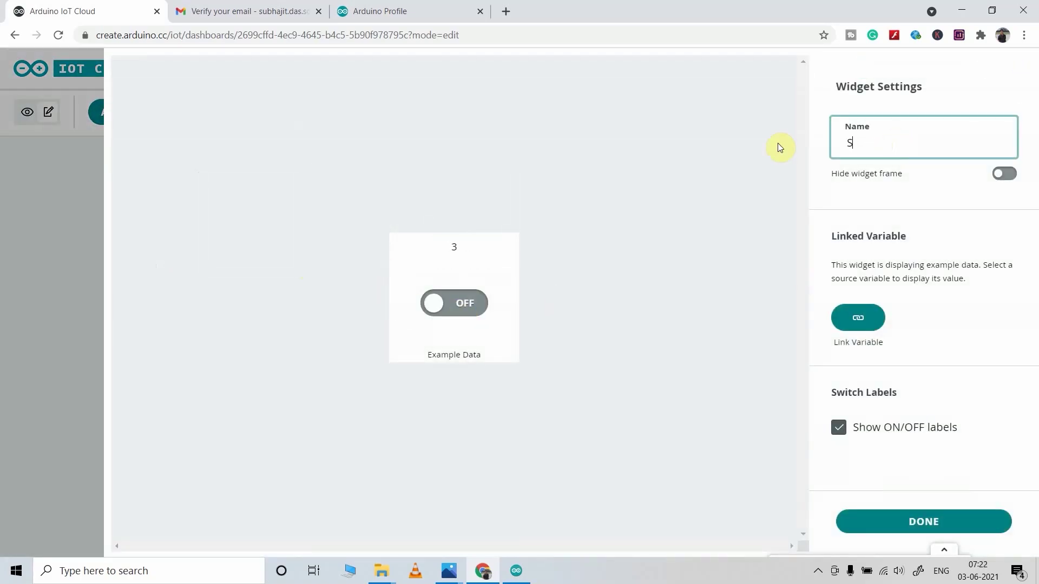
click(858, 318)
click(637, 253)
click(133, 68)
click(864, 143)
text(t)
click(859, 319)
click(487, 243)
click(790, 543)
- Add a Switch4 widget linked to the switch4 variable
click(902, 517)
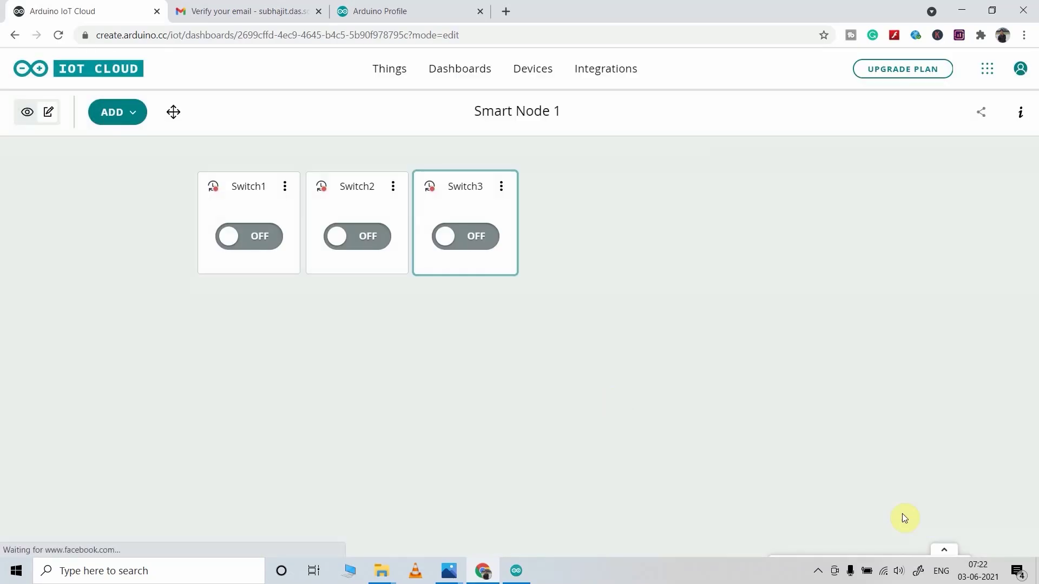
click(111, 111)
click(162, 274)
click(895, 144)
text(4)
click(858, 319)
click(476, 185)
click(790, 543)
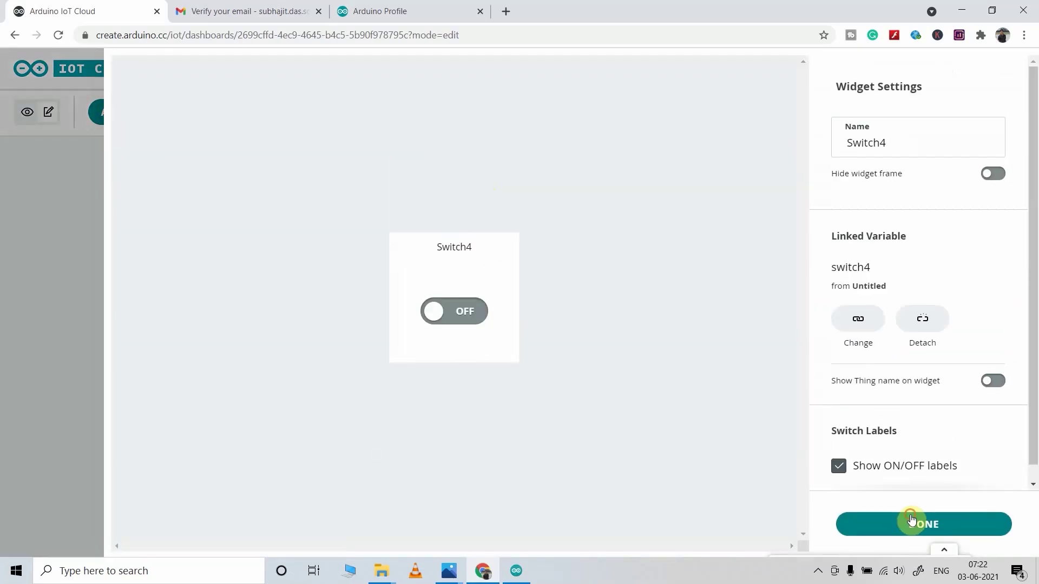
click(911, 522)
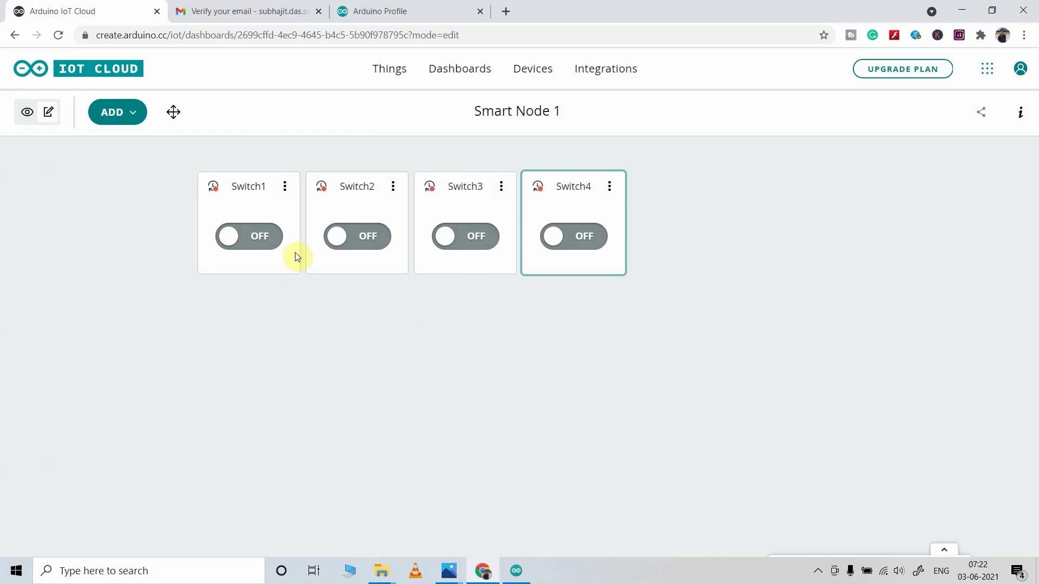
- Open the Untitled thing and review its generated sketch's onSwitch1Change code
click(399, 80)
click(369, 279)
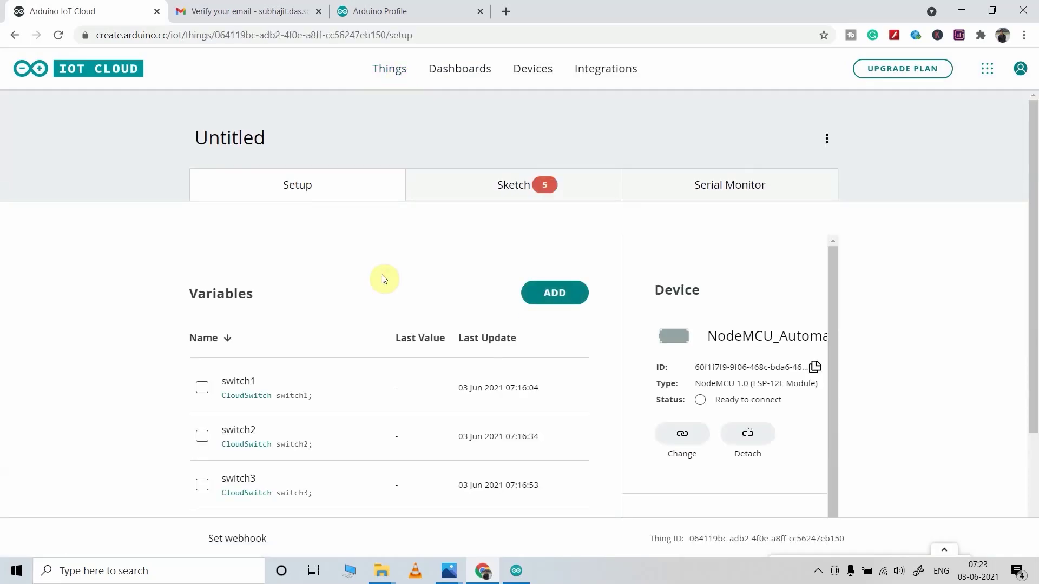
scroll(363, 454, down, 1)
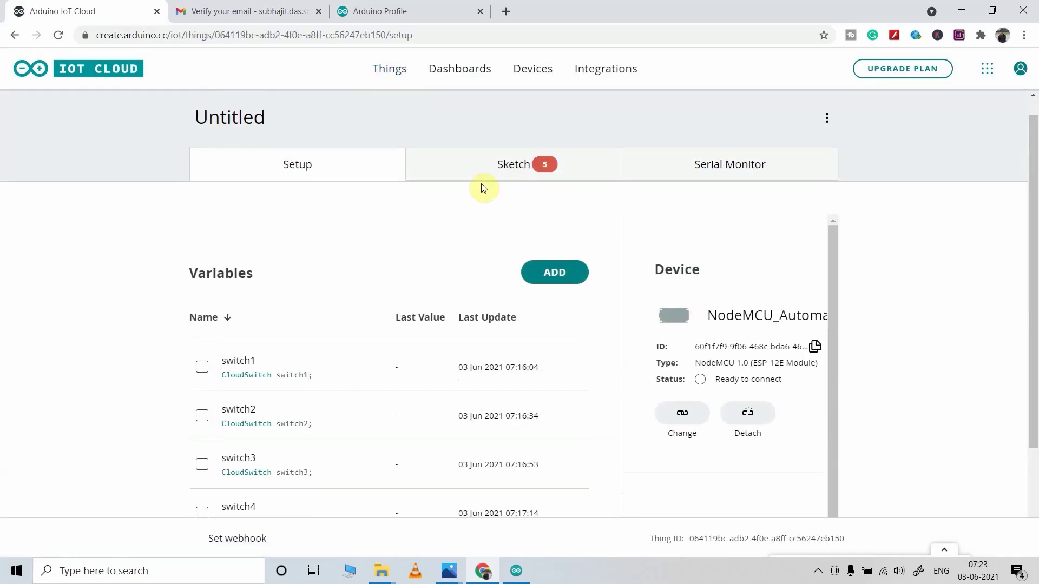
click(511, 168)
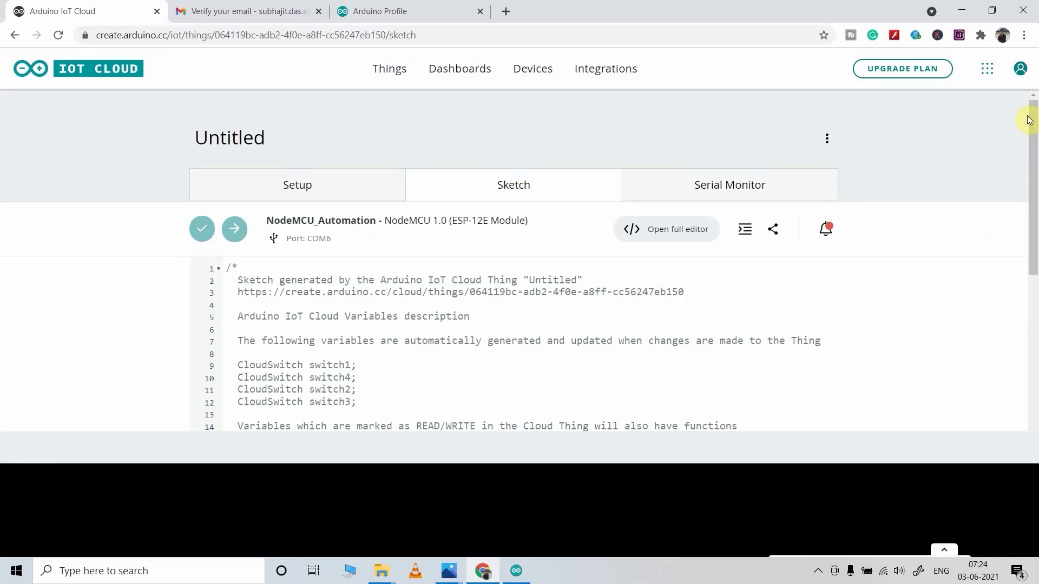
drag(1034, 123, 1034, 328)
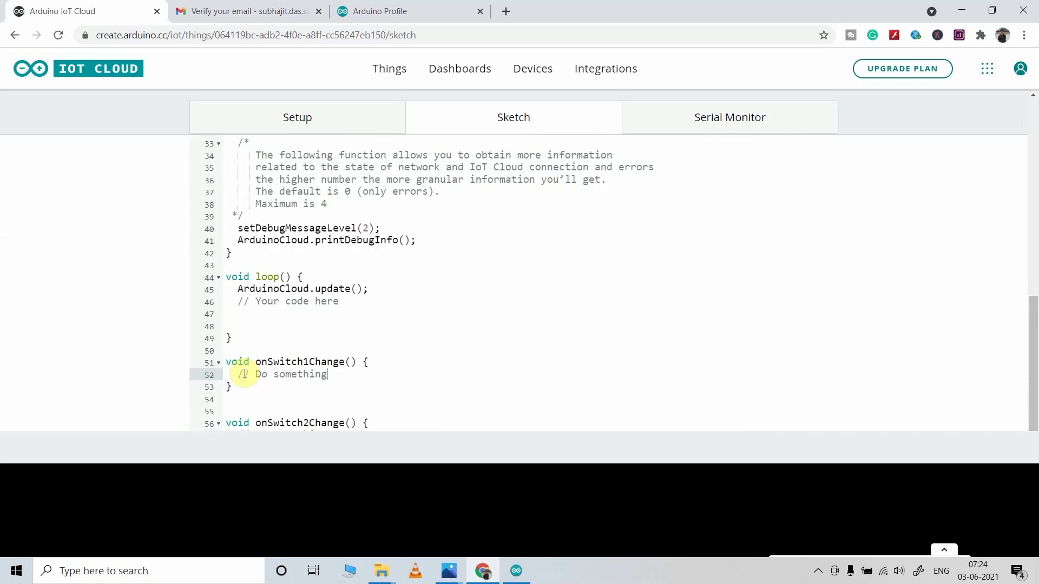
drag(244, 374, 336, 373)
click(336, 374)
- Copy the NodeMCU_Automation device ID from the thing's Setup tab
click(355, 124)
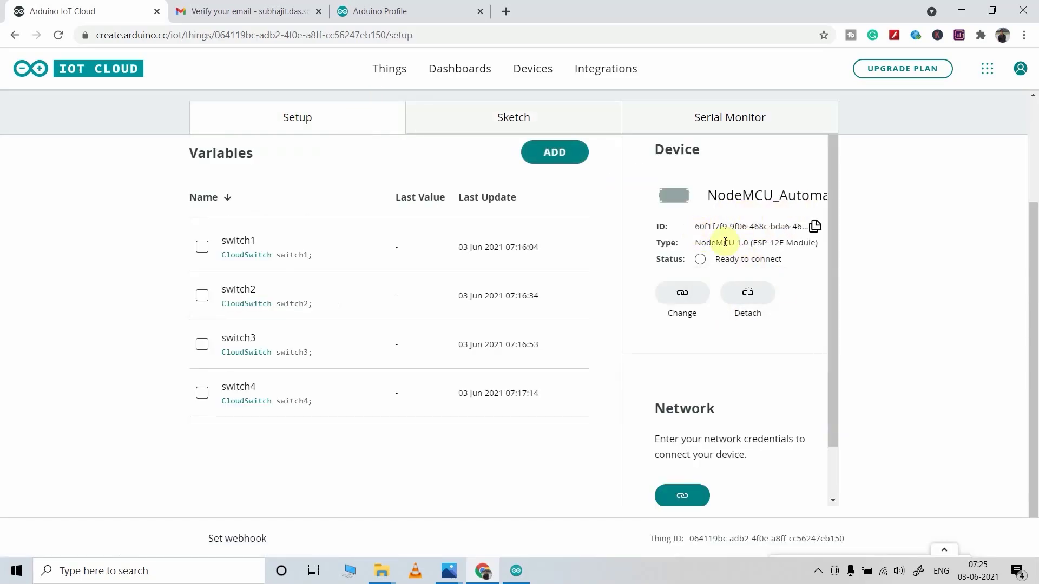
click(815, 228)
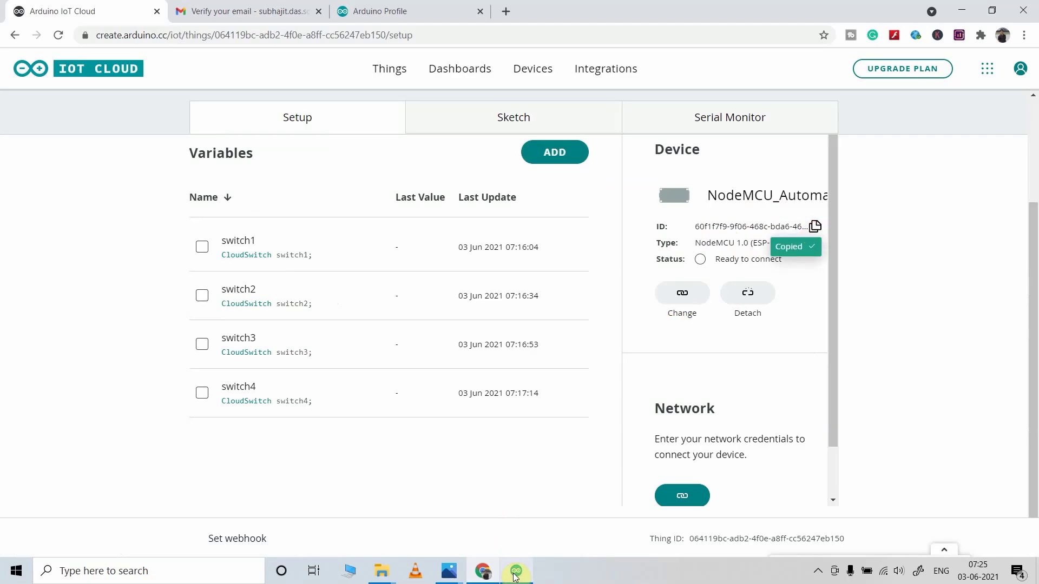
click(515, 571)
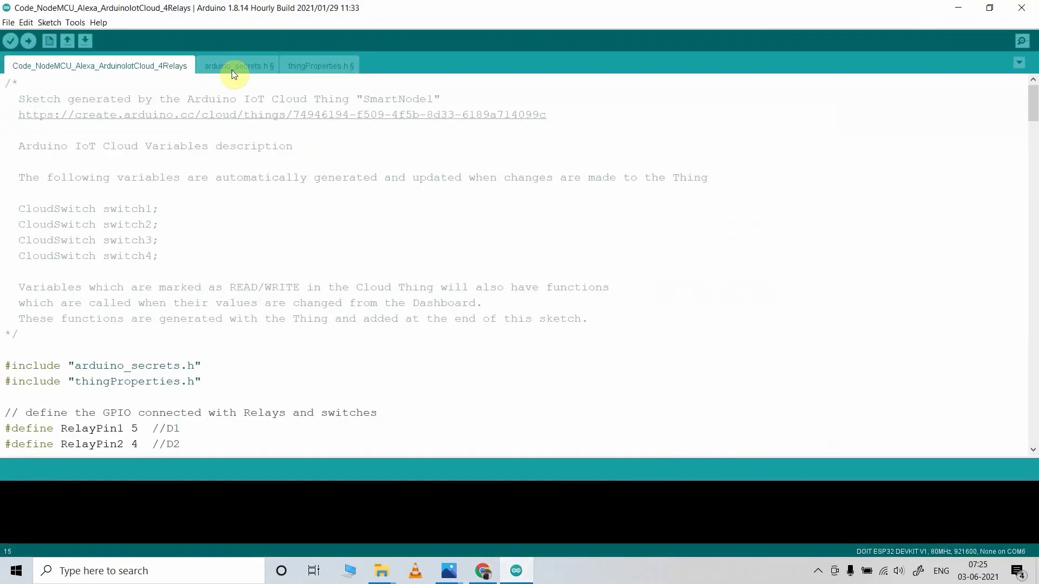
- Paste the device ID into DEVICE_LOGIN_NAME in thingProperties.h
click(235, 65)
click(304, 64)
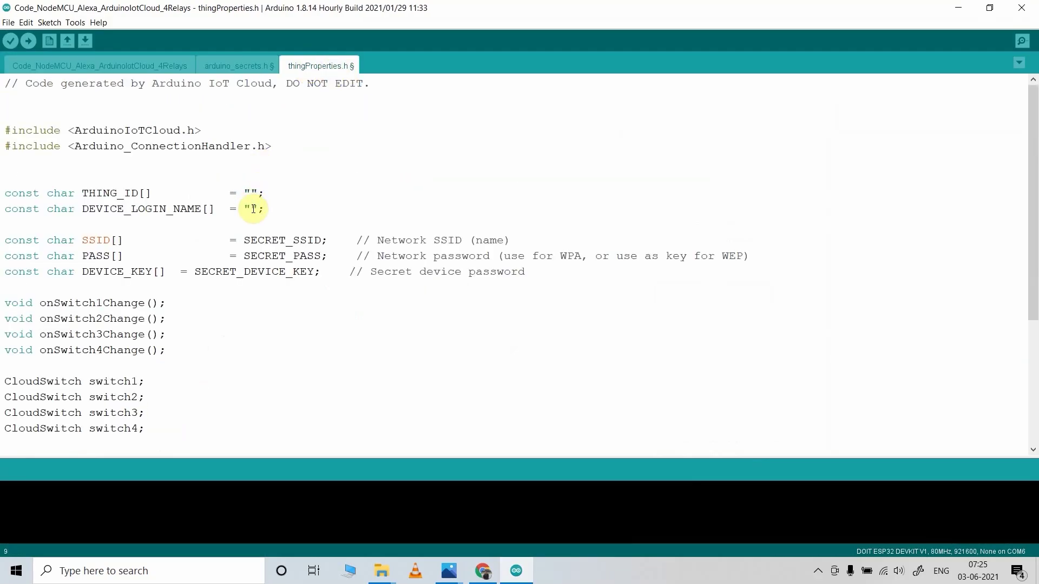
click(254, 209)
key(ctrl+v)
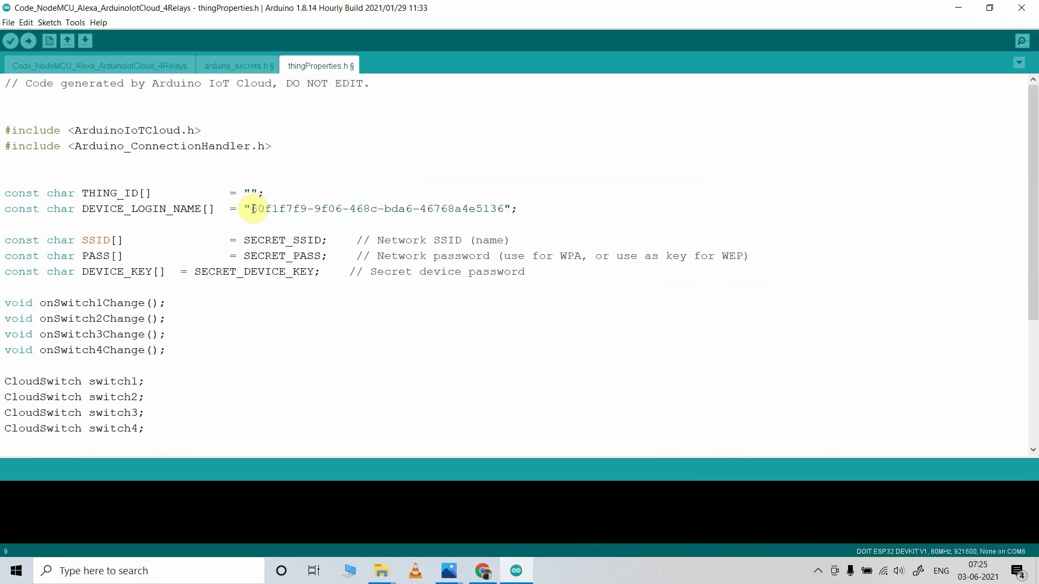
- Copy the Thing ID from the Thing's setup page into THING_ID
key(alt+Tab)
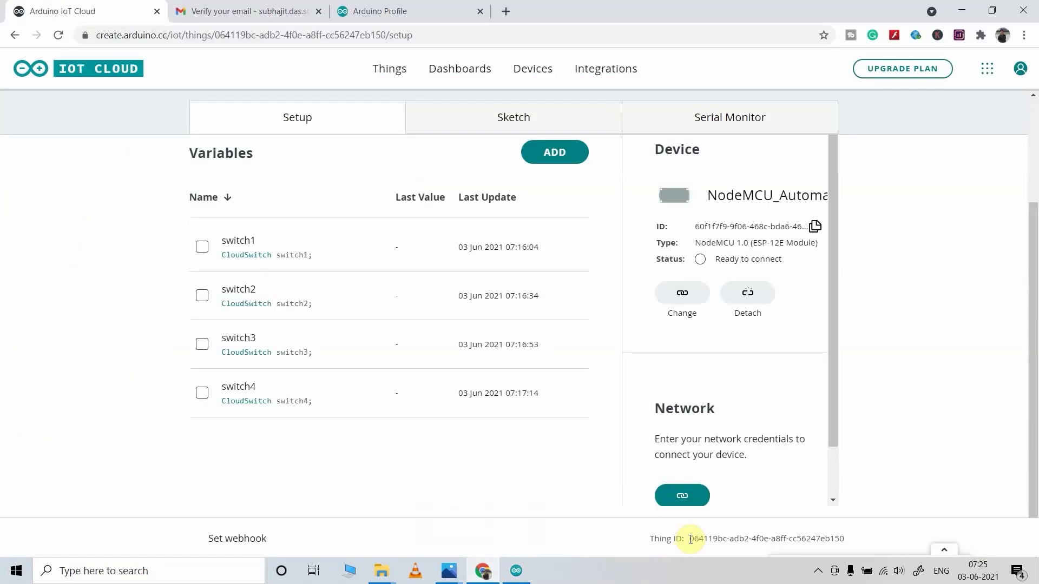
drag(689, 539, 857, 537)
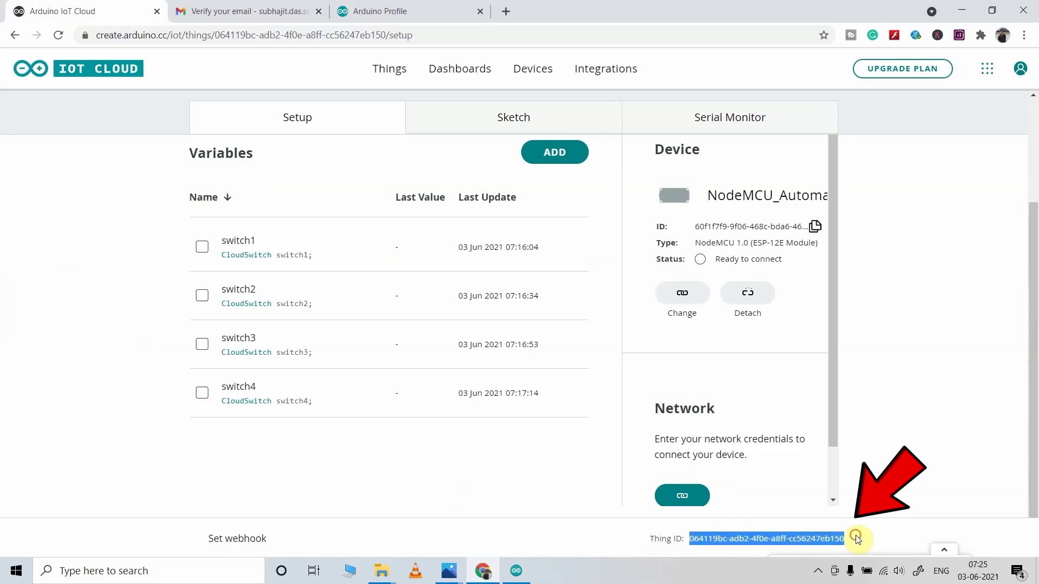
key(alt+Tab)
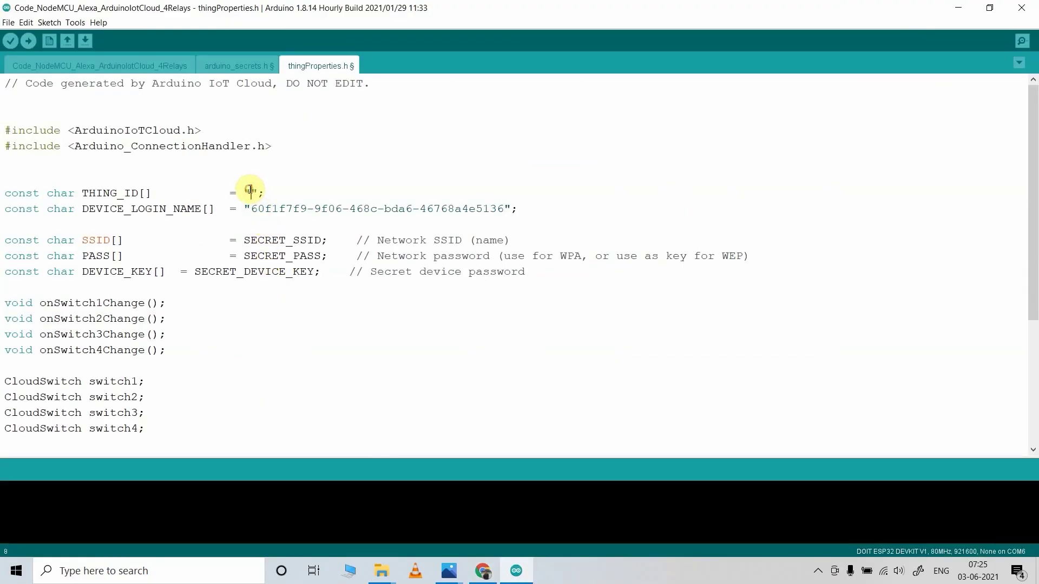
click(250, 192)
key(ctrl+v)
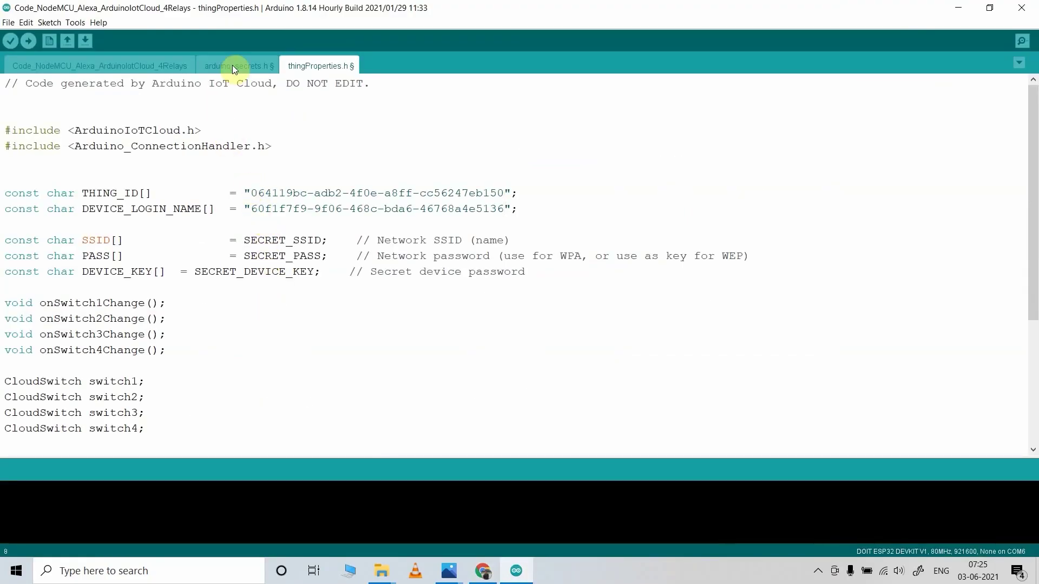
- In arduino_secrets.h, set SECRET_SSID to 'SDNET1' and SECRET_PASS to the Wi-Fi password, then open the secret key PDF
click(232, 65)
click(130, 84)
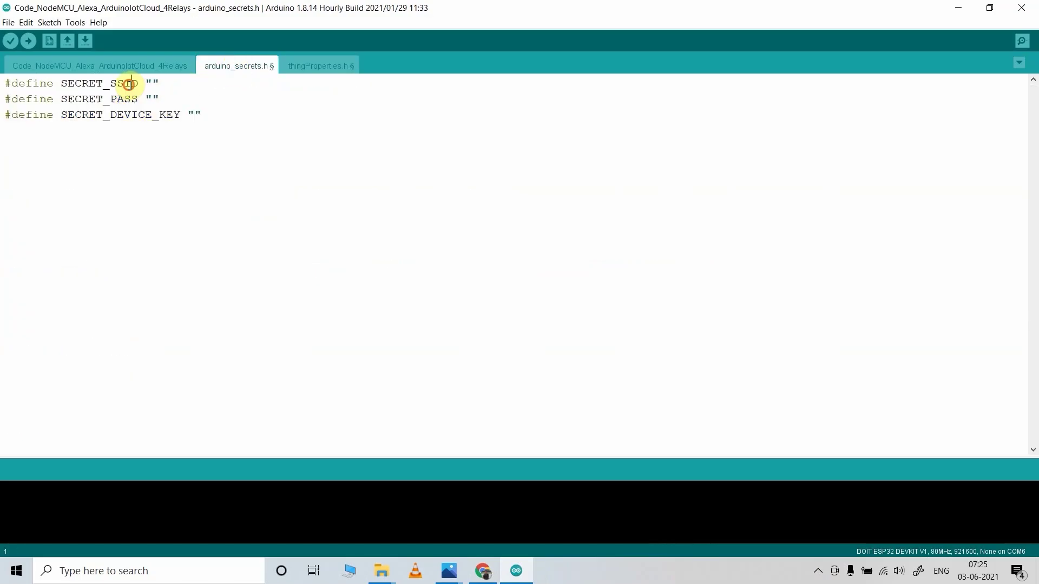
drag(173, 99, 1, 78)
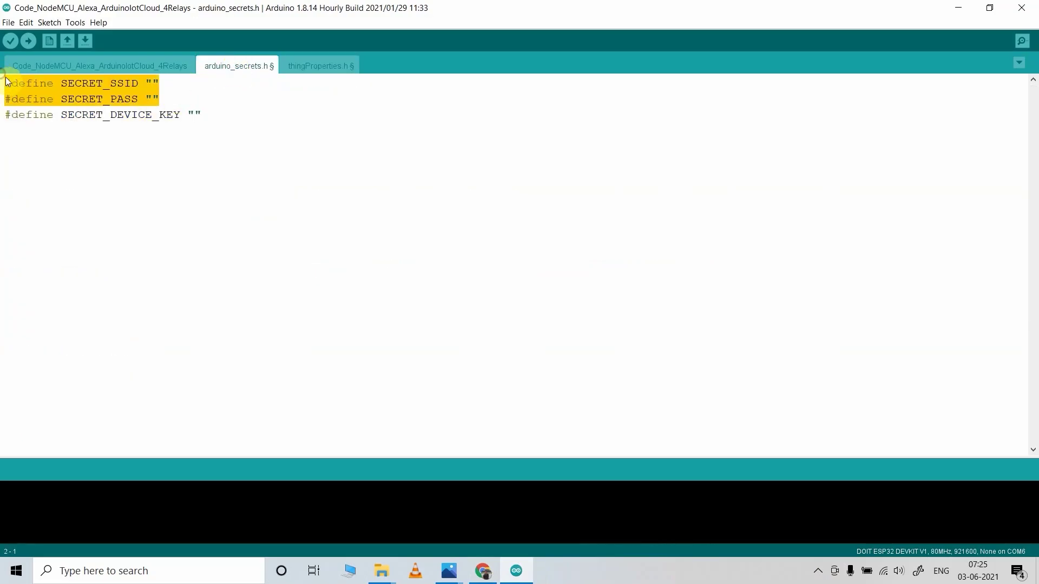
click(273, 116)
shift+click(5, 117)
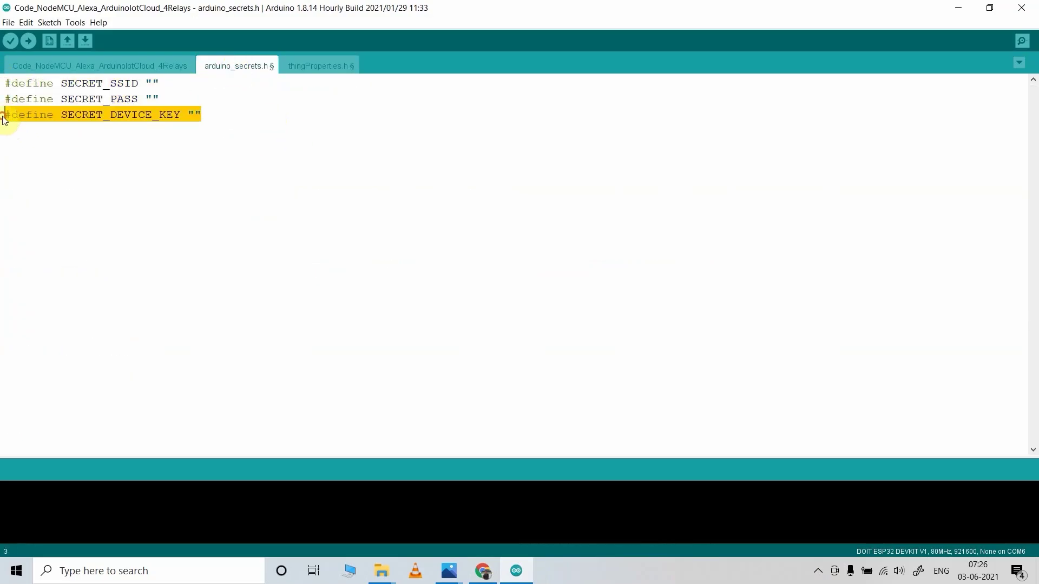
click(155, 82)
text(SDNET1)
click(152, 99)
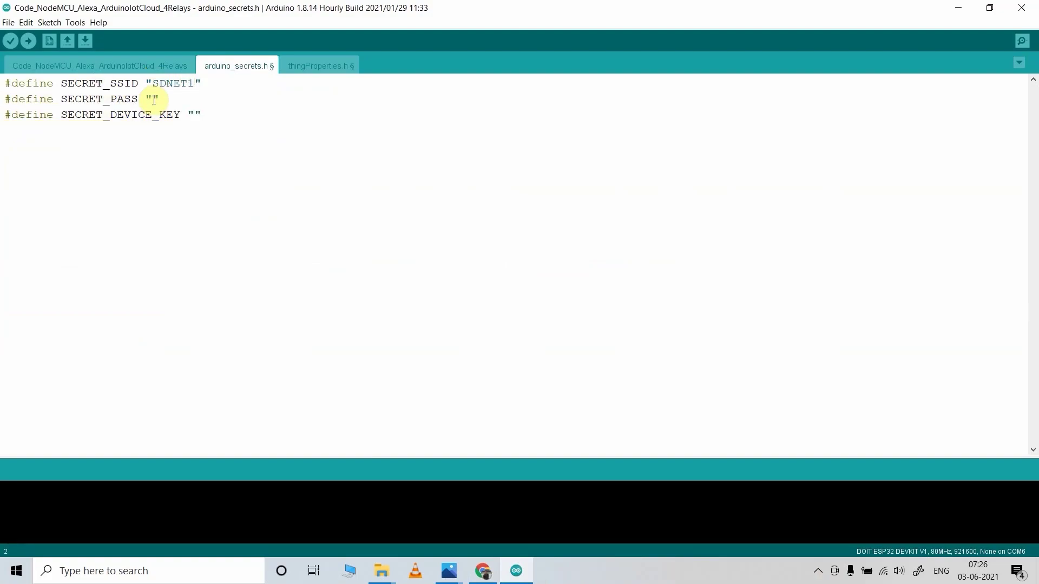
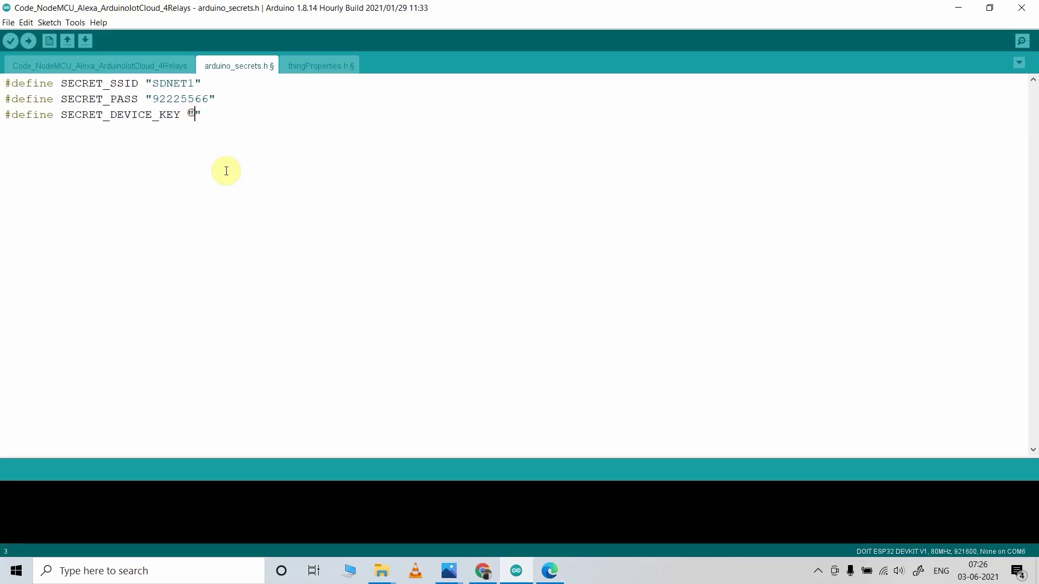
click(551, 575)
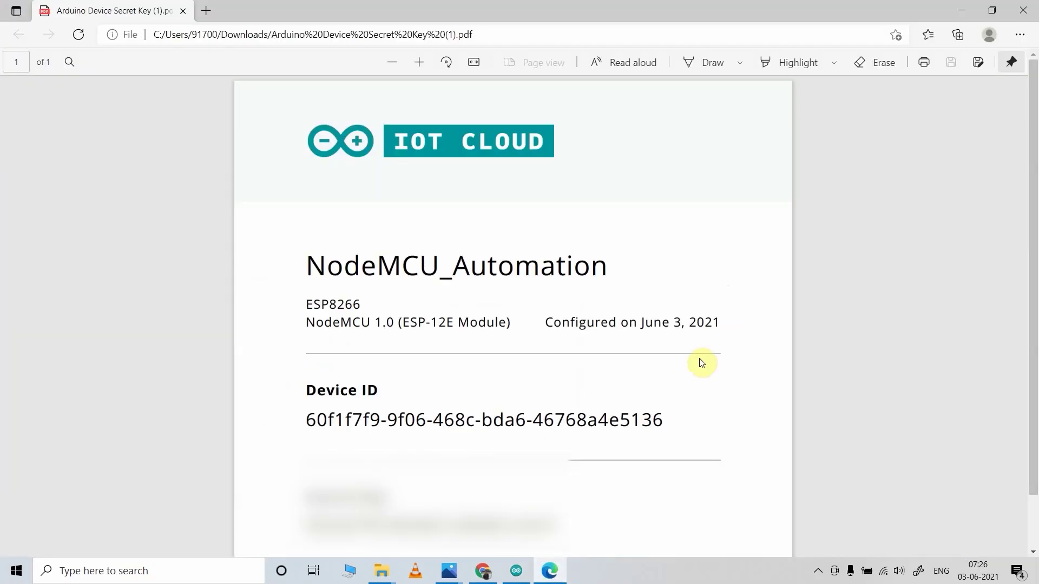